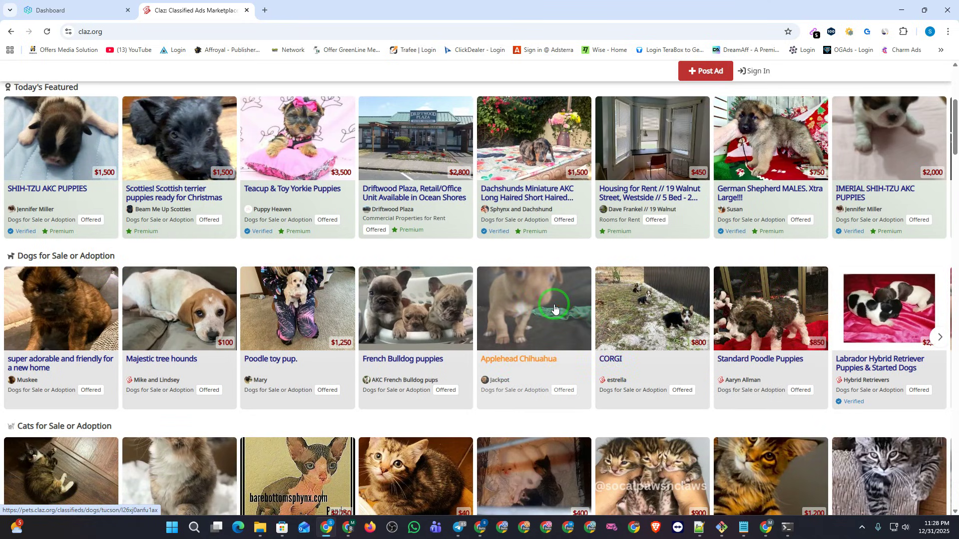
# Open the Similarweb overview for claz.org and examine its visit statistics and its global, country and category ranks.
pyautogui.scroll(5, 573, 312)
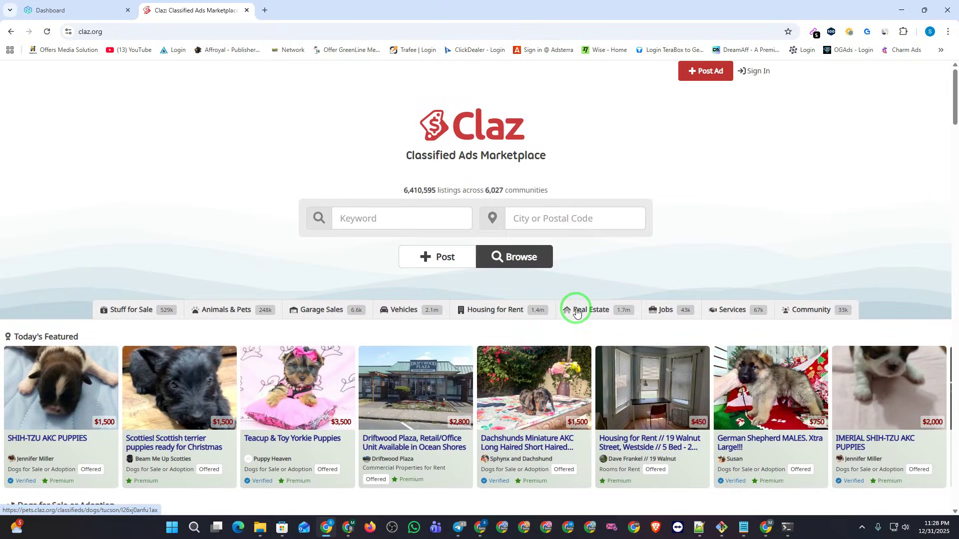
pyautogui.click(884, 33)
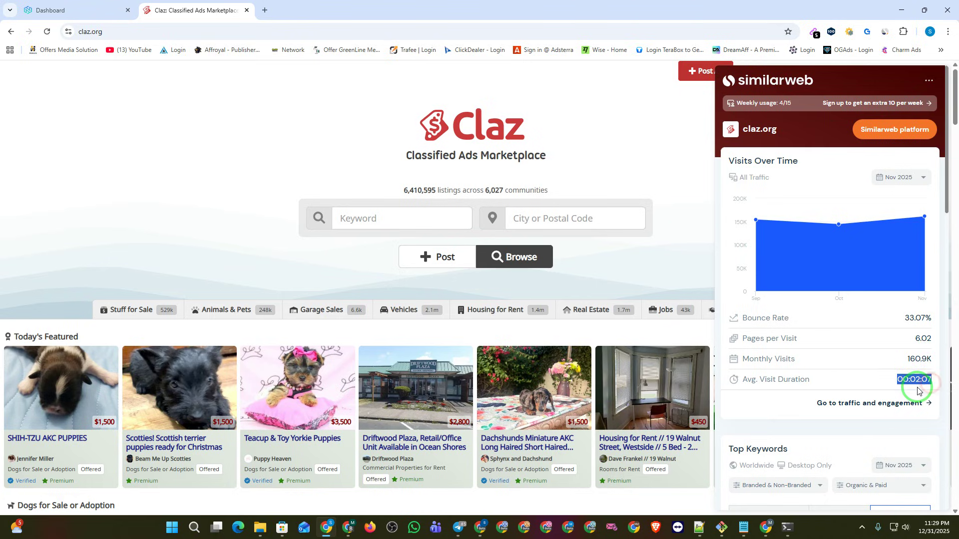
pyautogui.scroll(-10, 917, 391)
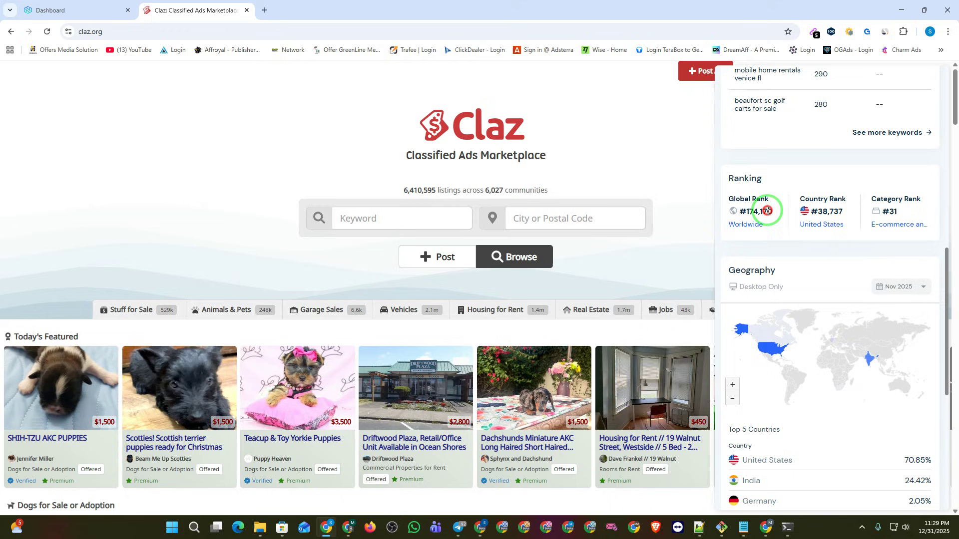
pyautogui.moveTo(802, 210); pyautogui.dragTo(823, 210)
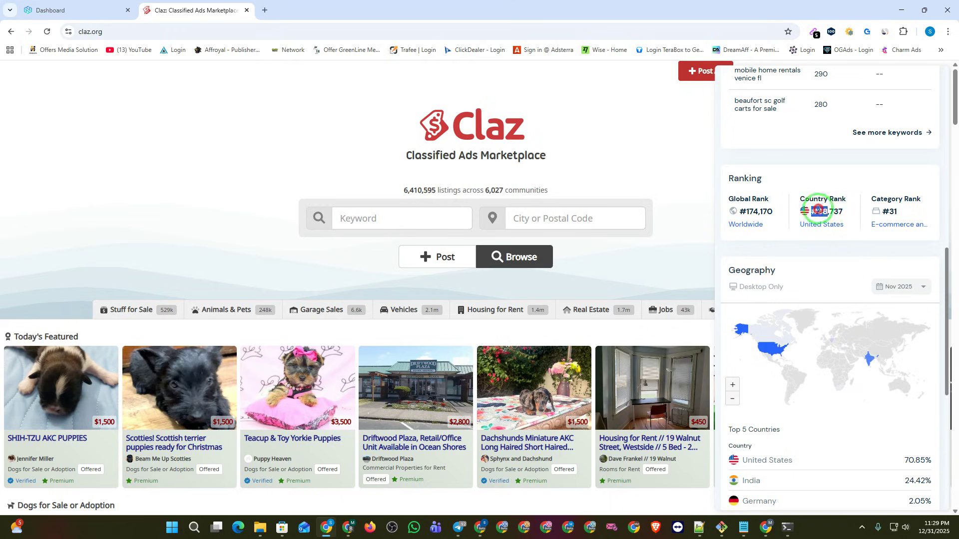
pyautogui.click(892, 209)
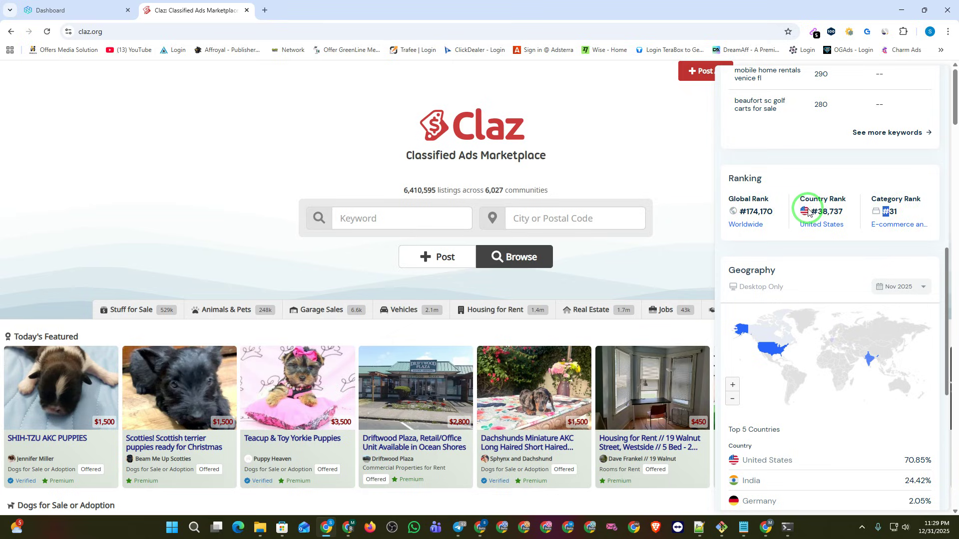
# Examine the United States entry among the top countries in the Similarweb geography data, and close the overview.
pyautogui.scroll(-3, 808, 212)
pyautogui.moveTo(834, 312); pyautogui.dragTo(741, 313)
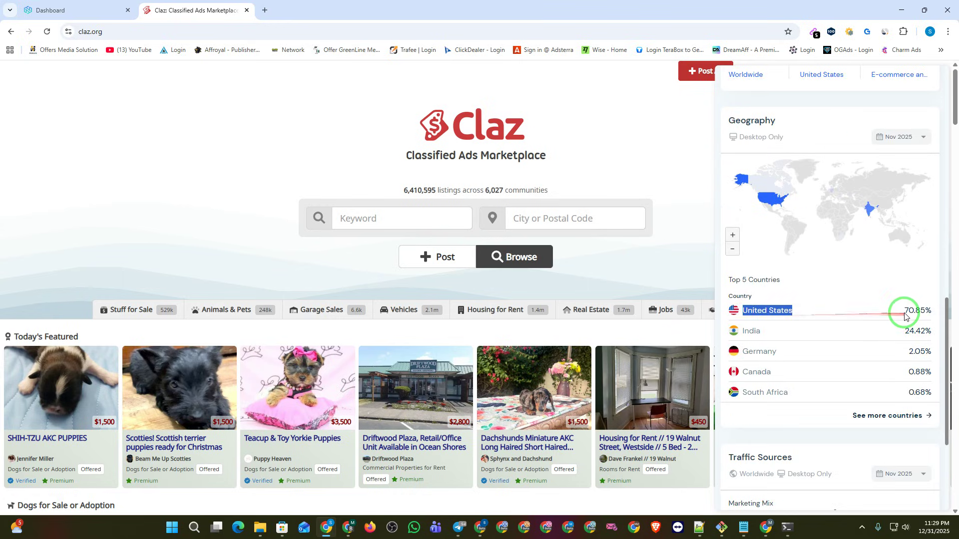
pyautogui.moveTo(903, 312); pyautogui.dragTo(930, 312)
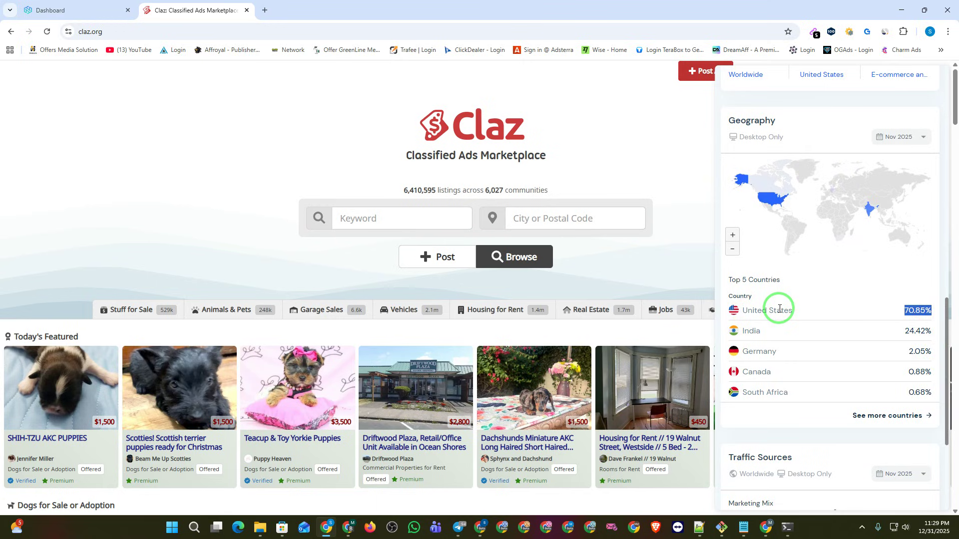
pyautogui.click(616, 111)
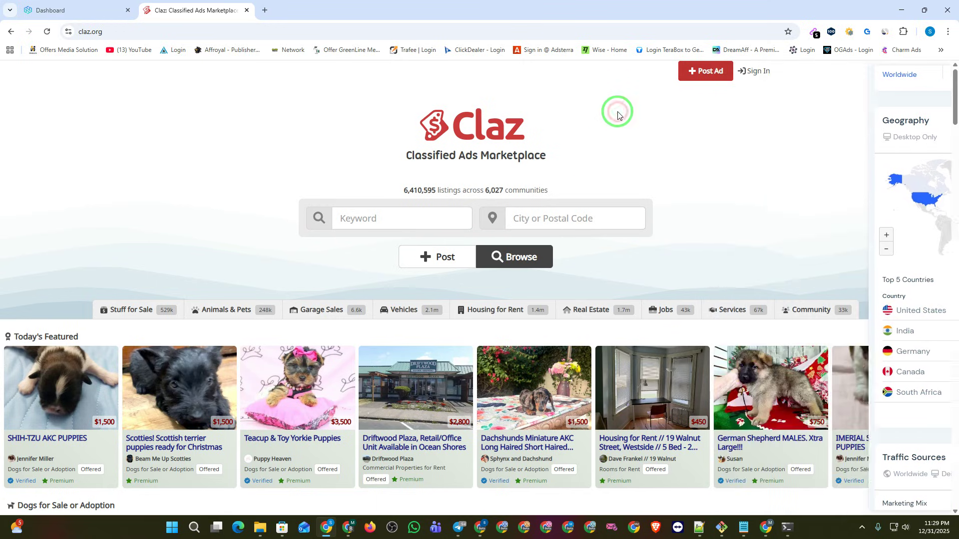
pyautogui.scroll(-3, 669, 257)
pyautogui.scroll(3, 666, 254)
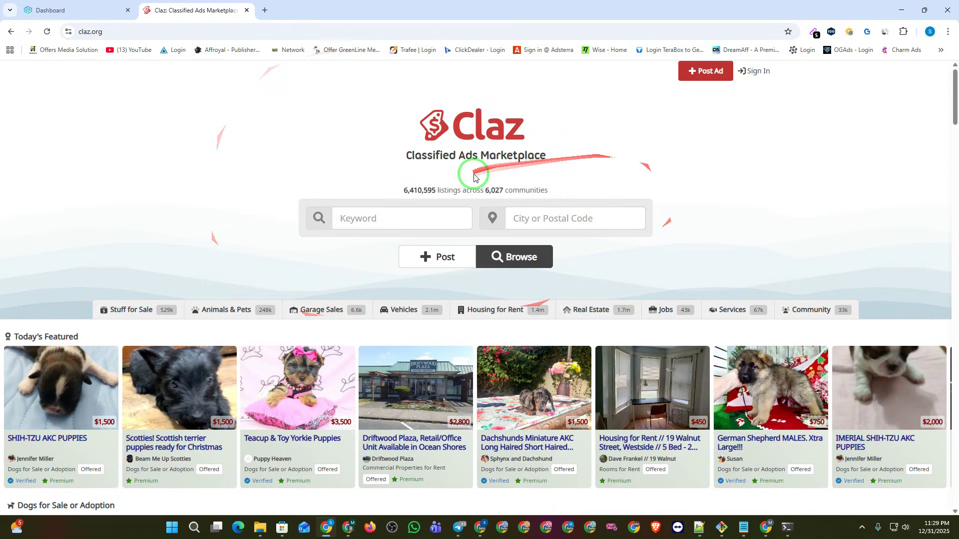
# Switch to the AdBlueMedia dashboard, and in Telegram read the course contents in the Ma It Tech channel's Bot Self-SignUp batch post.
pyautogui.click(351, 530)
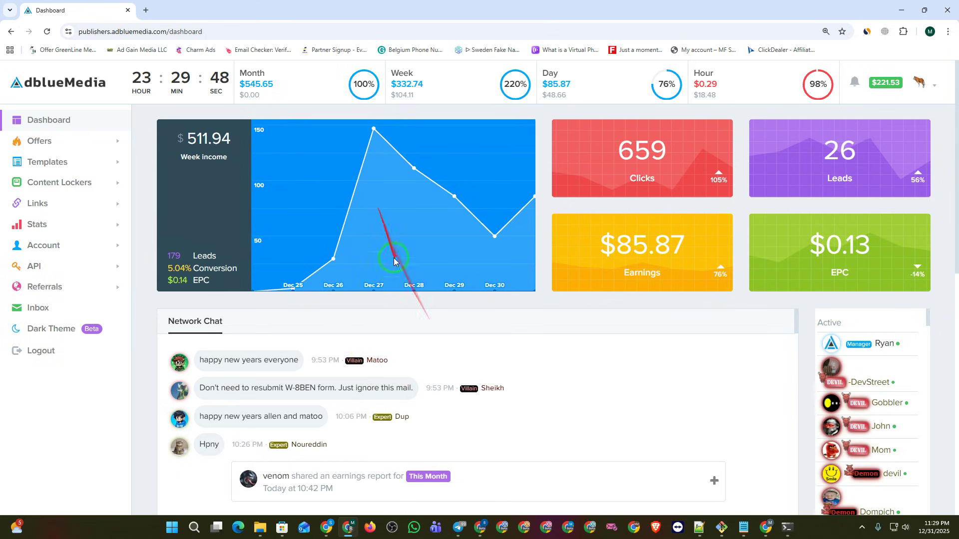
pyautogui.click(458, 528)
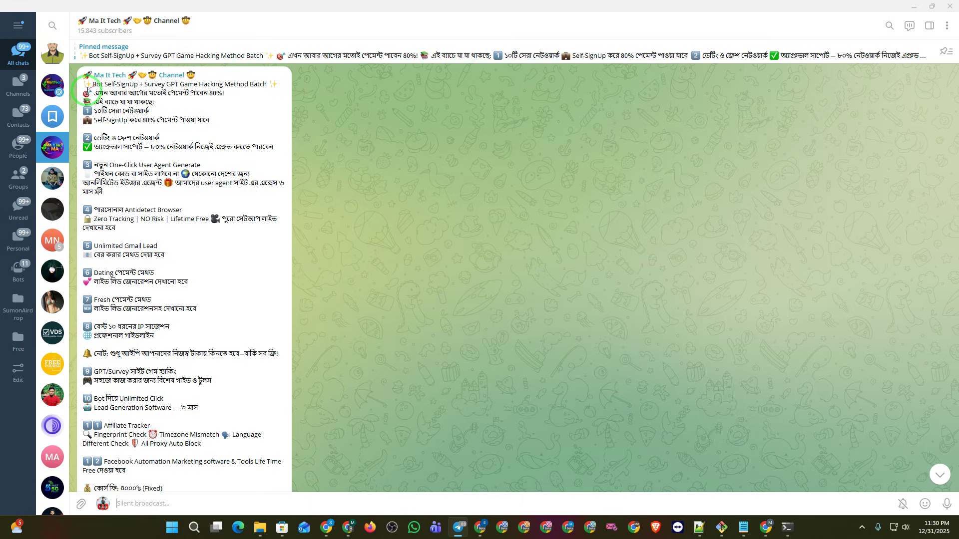
pyautogui.scroll(-2, 275, 340)
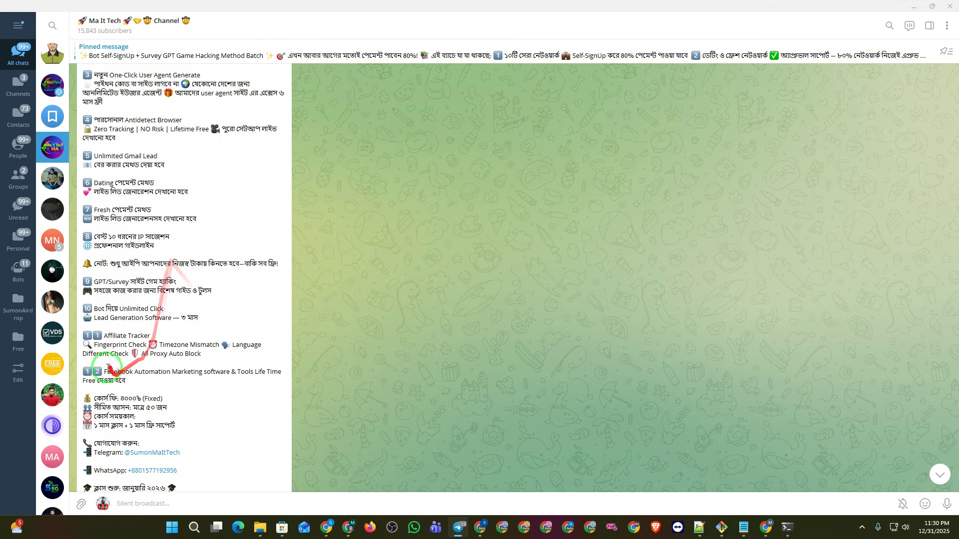
pyautogui.moveTo(103, 371); pyautogui.dragTo(167, 377)
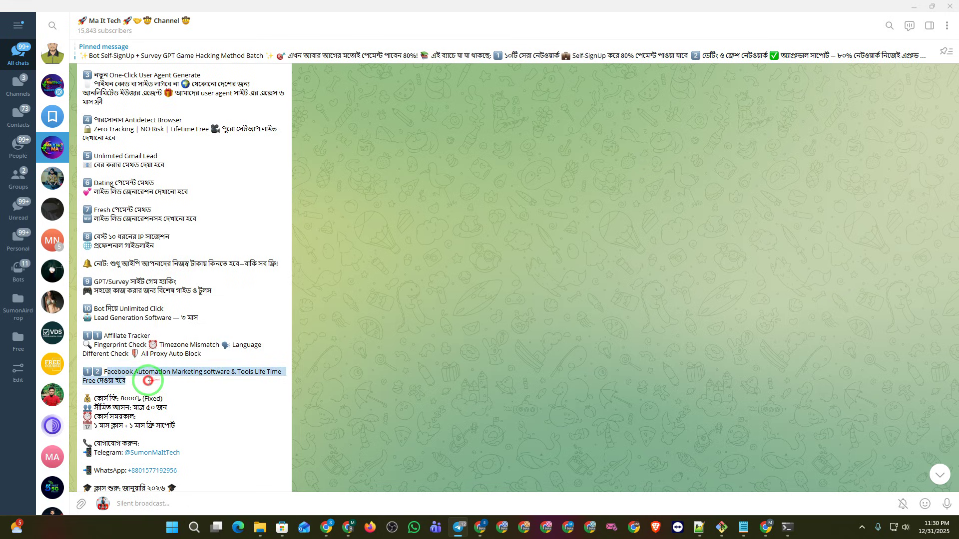
pyautogui.scroll(3, 204, 325)
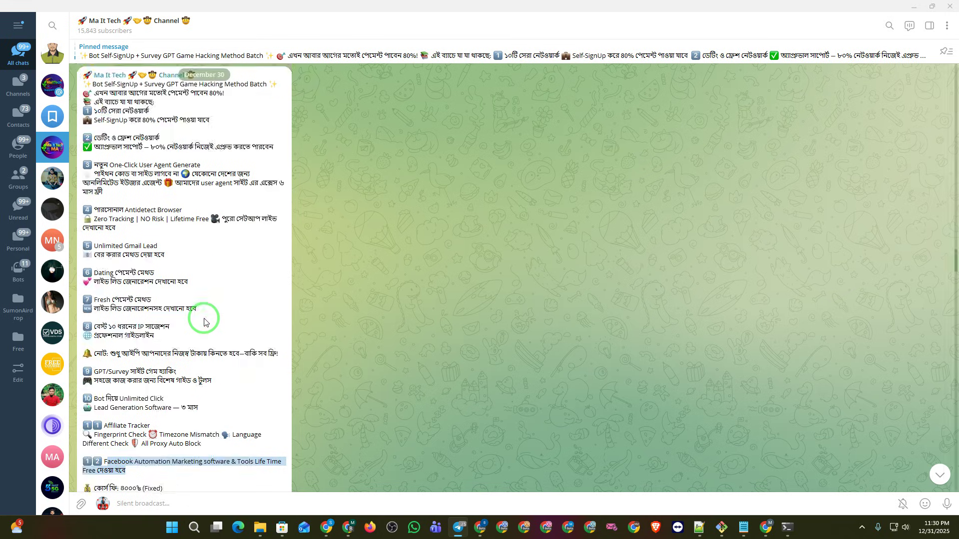
pyautogui.moveTo(85, 81); pyautogui.dragTo(262, 474)
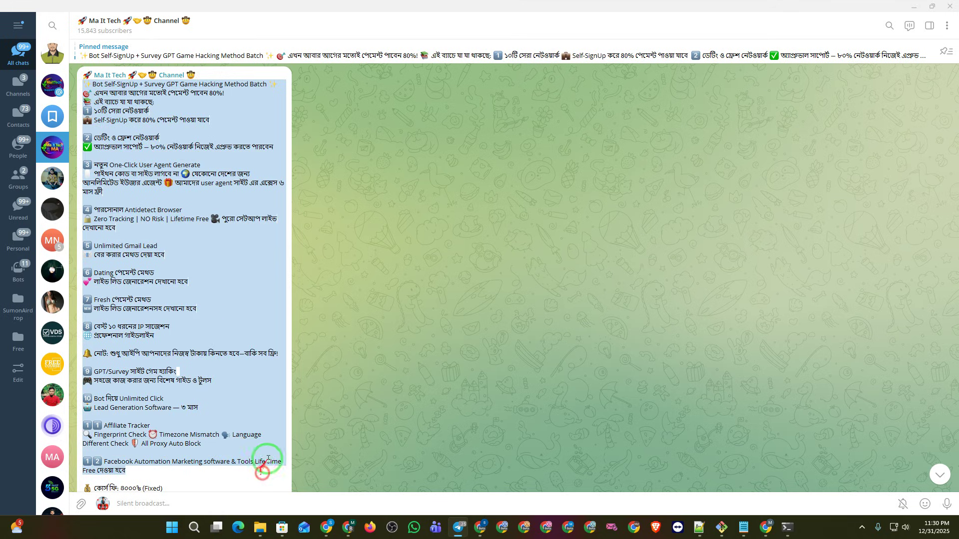
pyautogui.click(240, 274)
pyautogui.scroll(-1, 220, 299)
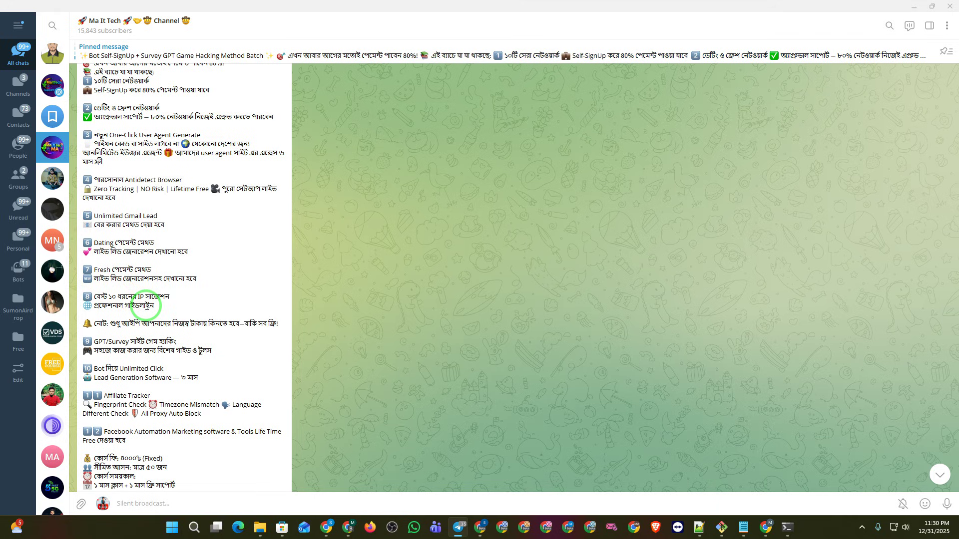
# Review the course fee, seat limit and contact details at the end of the batch post, and minimize Telegram.
pyautogui.scroll(-3, 146, 305)
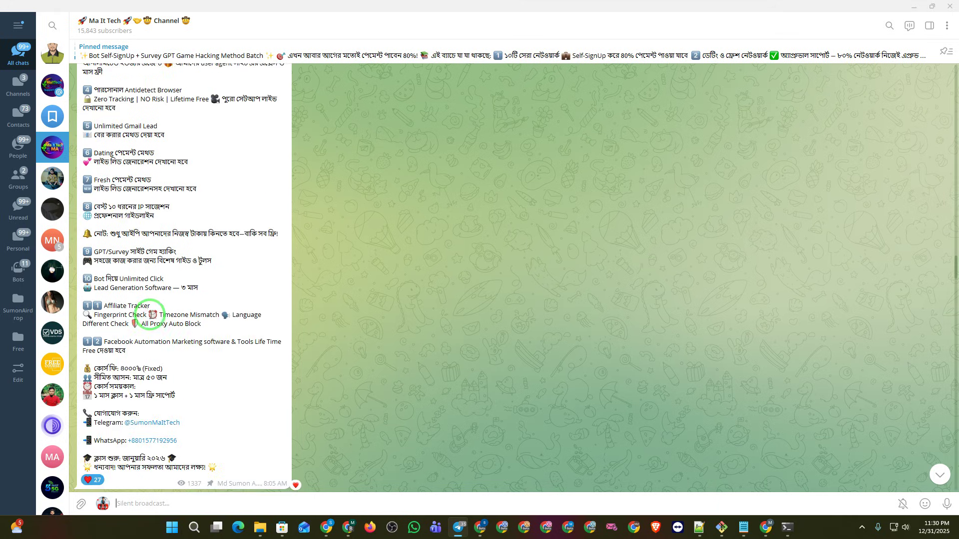
pyautogui.moveTo(172, 378); pyautogui.dragTo(86, 383)
pyautogui.moveTo(181, 423); pyautogui.dragTo(126, 423)
pyautogui.moveTo(178, 442); pyautogui.dragTo(127, 444)
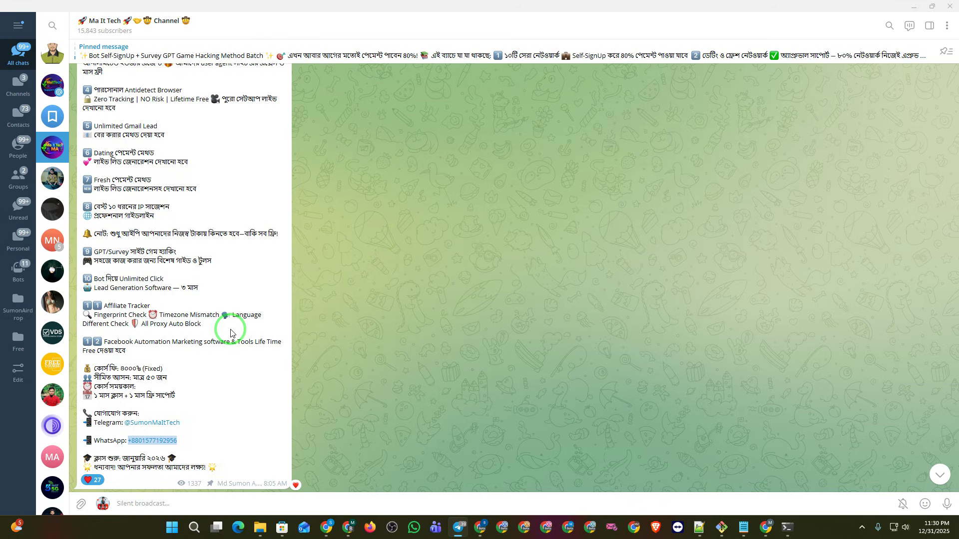
pyautogui.scroll(3, 229, 277)
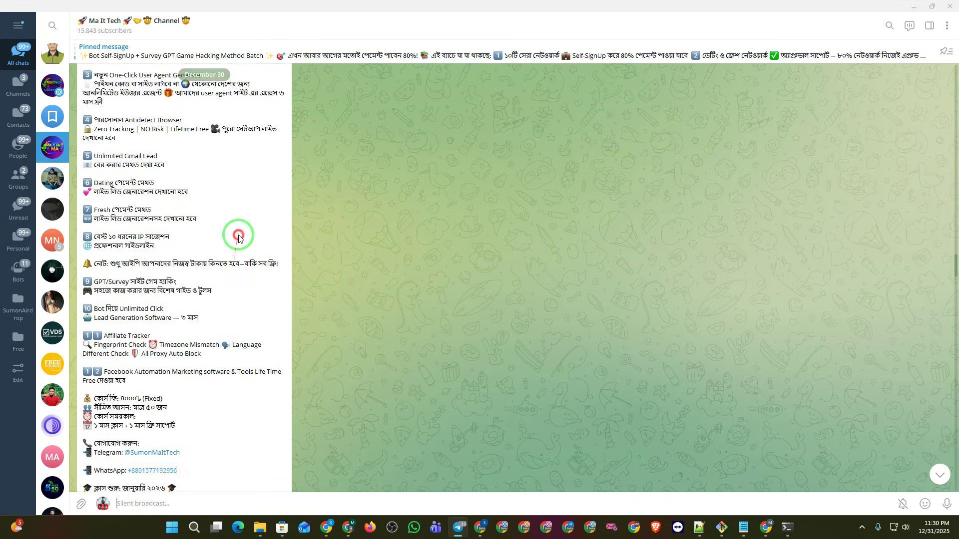
pyautogui.scroll(2, 219, 223)
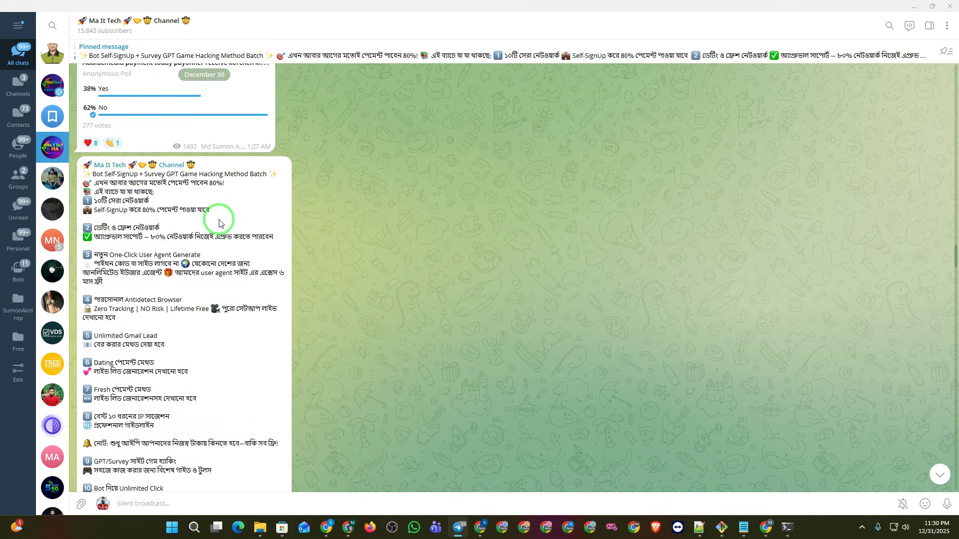
pyautogui.scroll(-2, 227, 220)
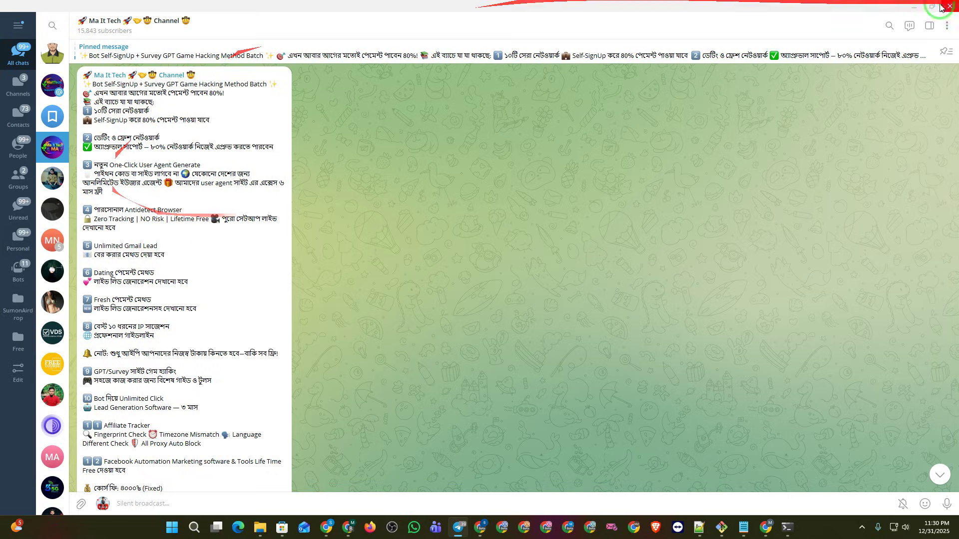
pyautogui.click(920, 7)
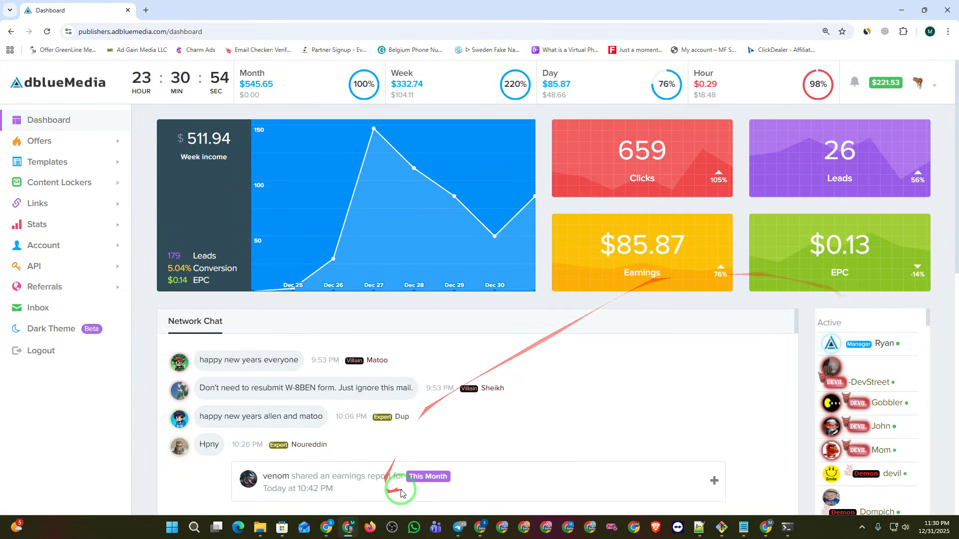
# Switch to the browser window that is signed in to Claz and look over the home page's featured and pet listings.
pyautogui.click(326, 530)
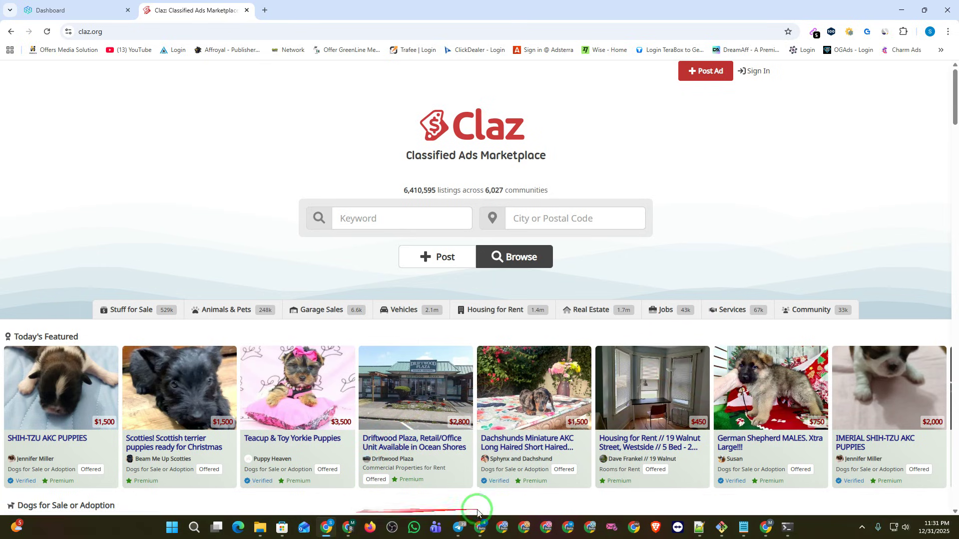
pyautogui.click(478, 529)
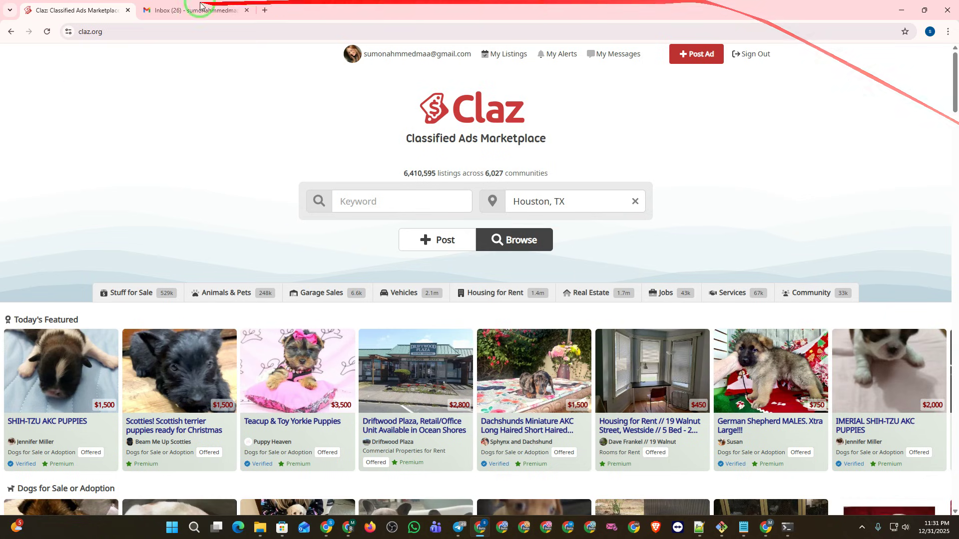
pyautogui.scroll(-3, 799, 311)
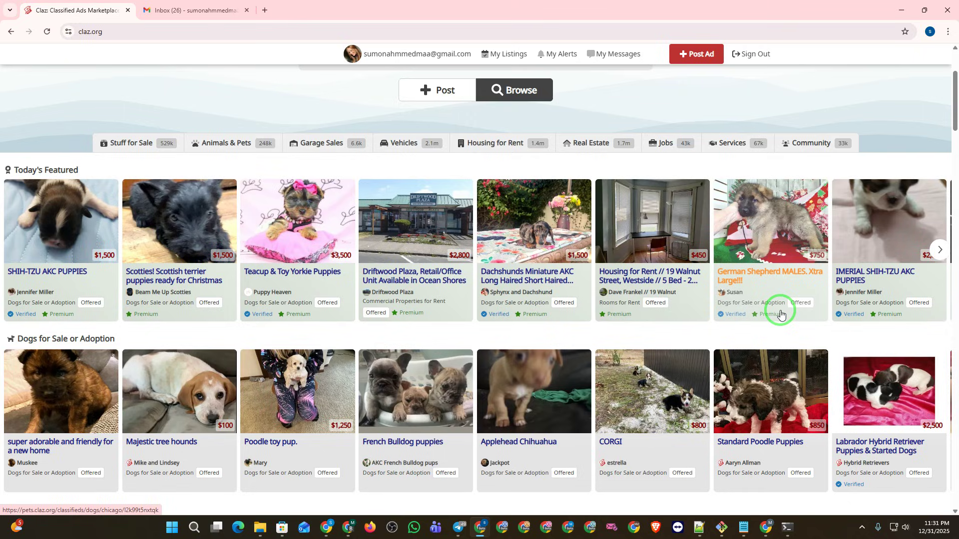
pyautogui.scroll(3, 780, 314)
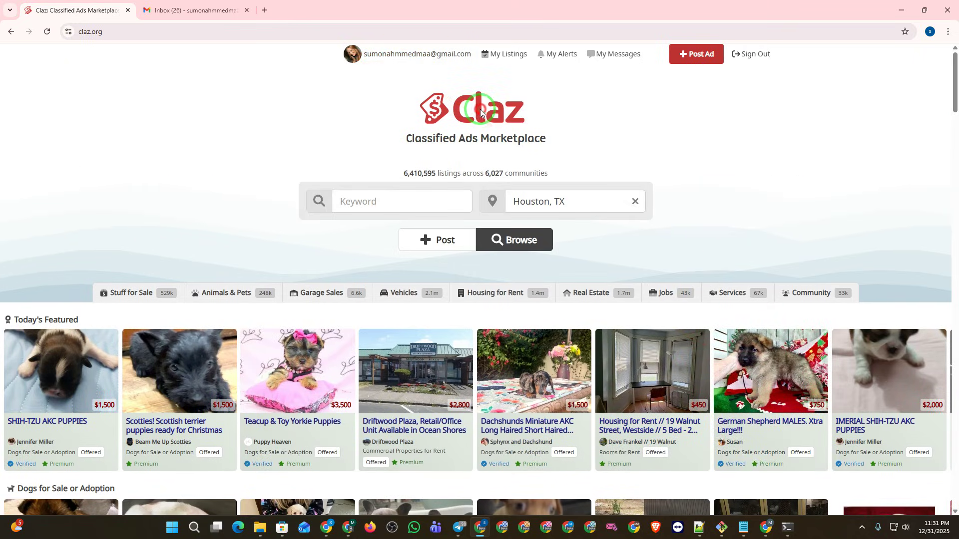
pyautogui.scroll(-2, 749, 247)
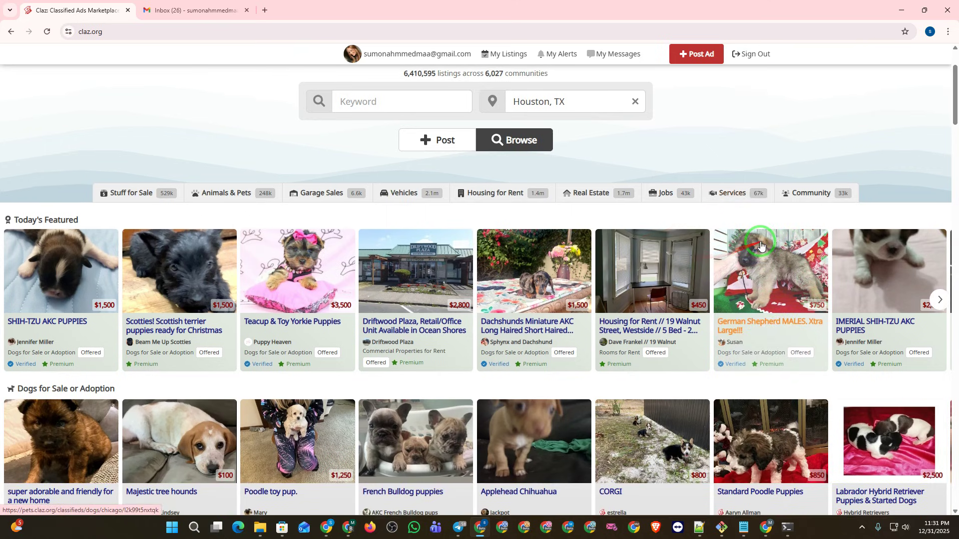
pyautogui.scroll(-2, 761, 245)
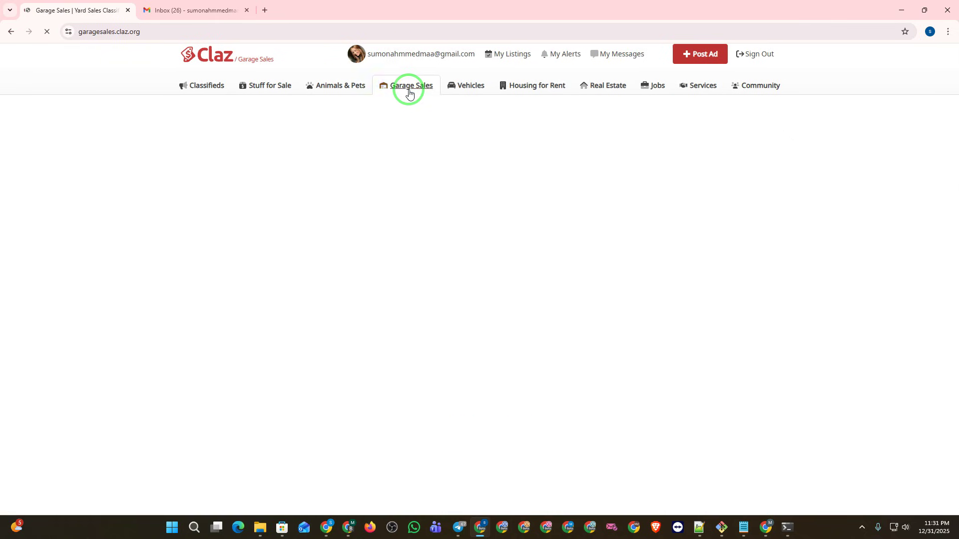
# Look through the Garage Sales and Vehicles categories on Claz.
pyautogui.scroll(-2, 405, 296)
pyautogui.scroll(2, 475, 321)
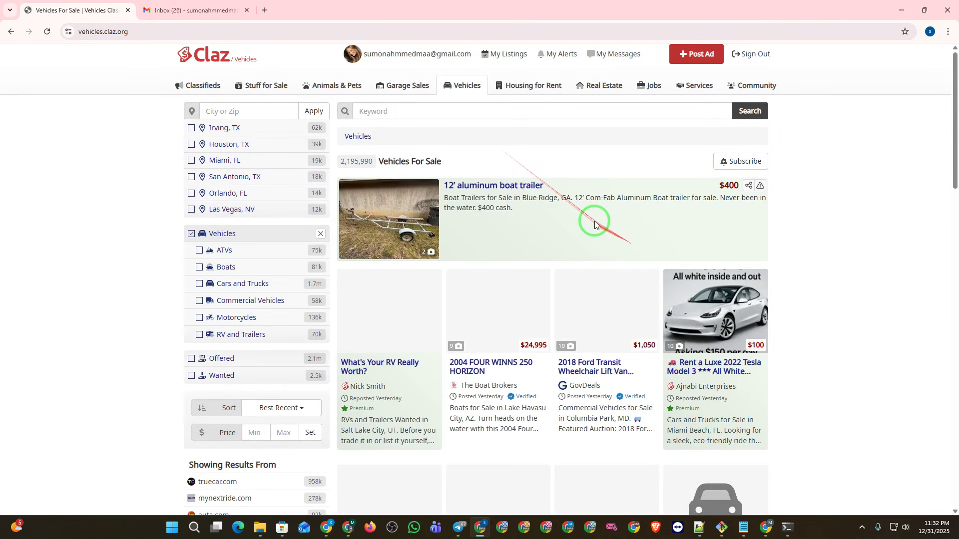
pyautogui.scroll(-5, 564, 267)
pyautogui.scroll(-2, 569, 274)
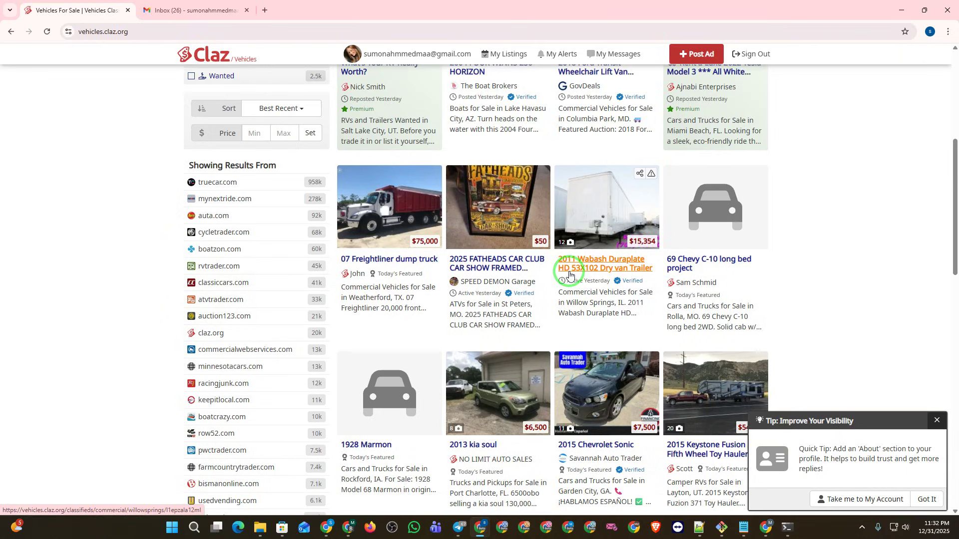
pyautogui.scroll(7, 567, 274)
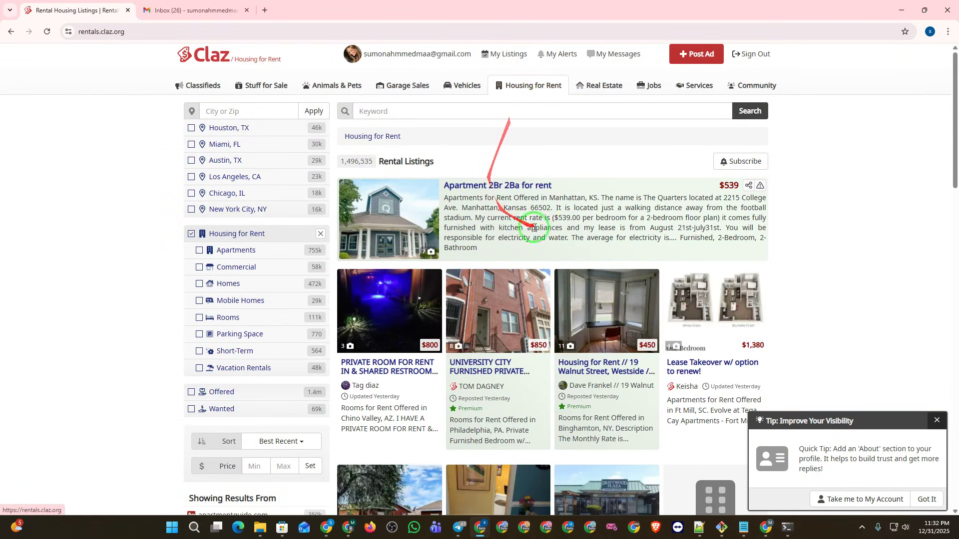
# Look through the rental listings in the Housing for Rent category.
pyautogui.scroll(-8, 502, 250)
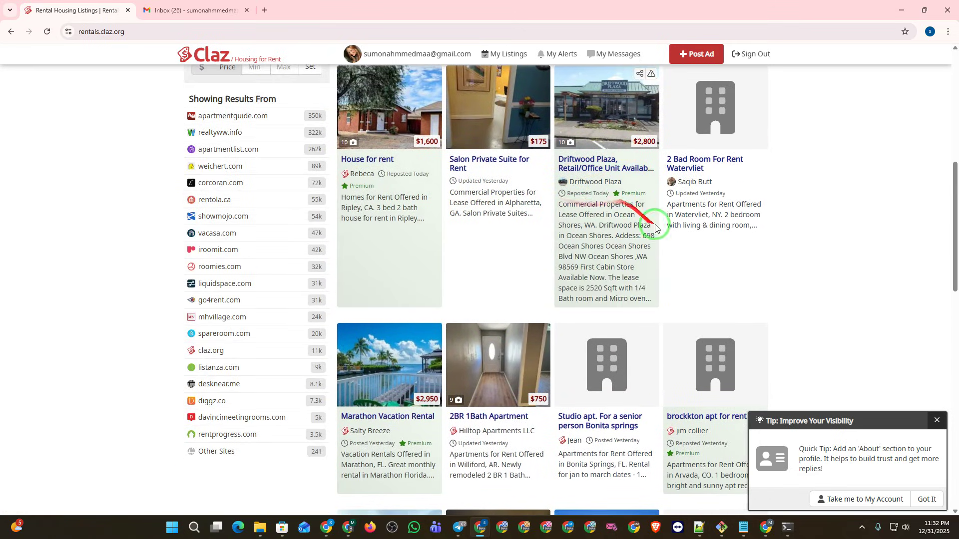
pyautogui.moveTo(483, 187)
pyautogui.scroll(10, 480, 190)
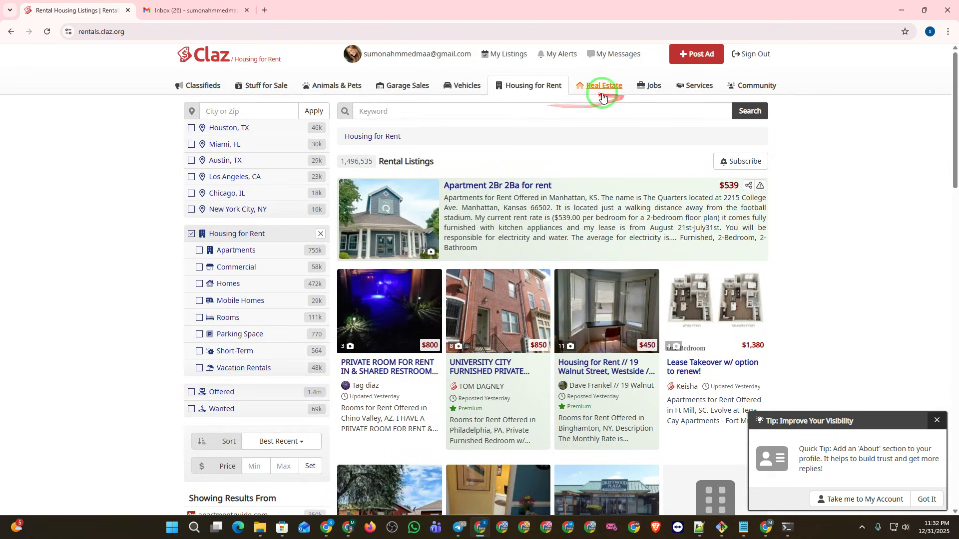
# Open the Real Estate category and look through its property listings.
pyautogui.click(604, 95)
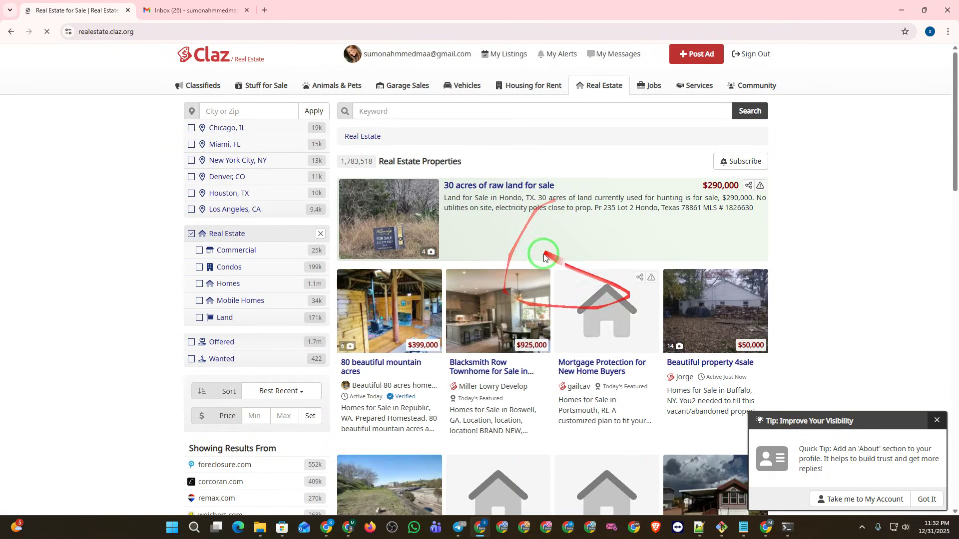
pyautogui.scroll(-3, 550, 249)
pyautogui.scroll(-6, 539, 177)
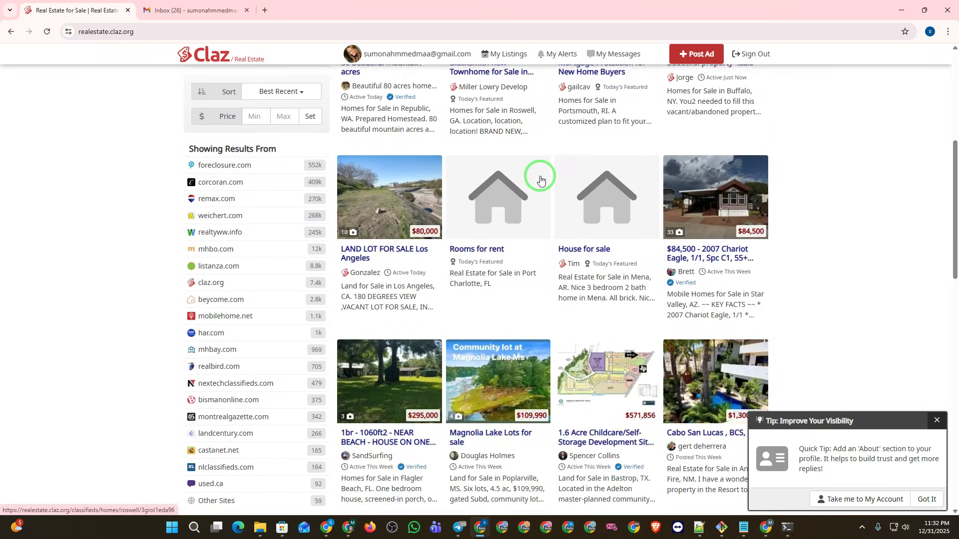
# Look through the listings in the Jobs and Services categories on Claz.
pyautogui.scroll(5, 538, 180)
pyautogui.scroll(5, 537, 231)
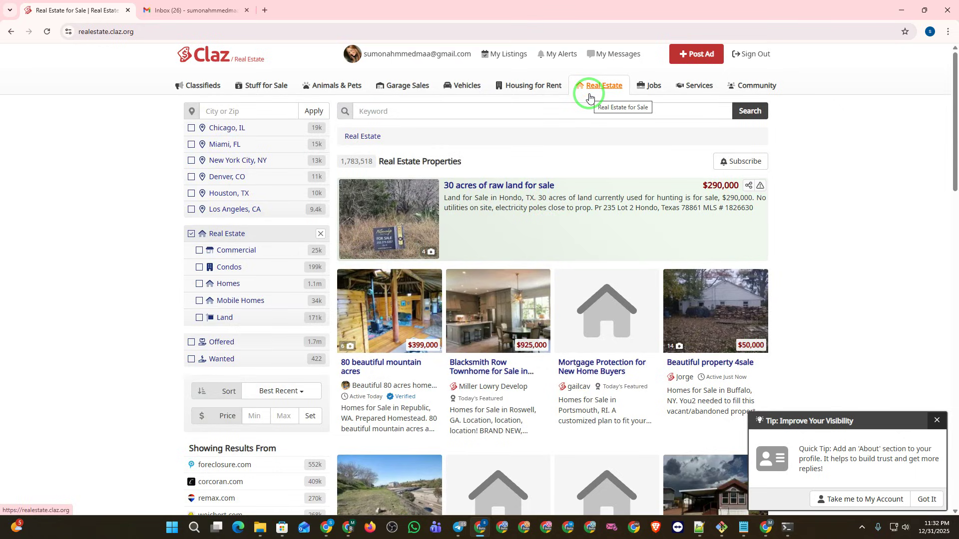
pyautogui.click(646, 89)
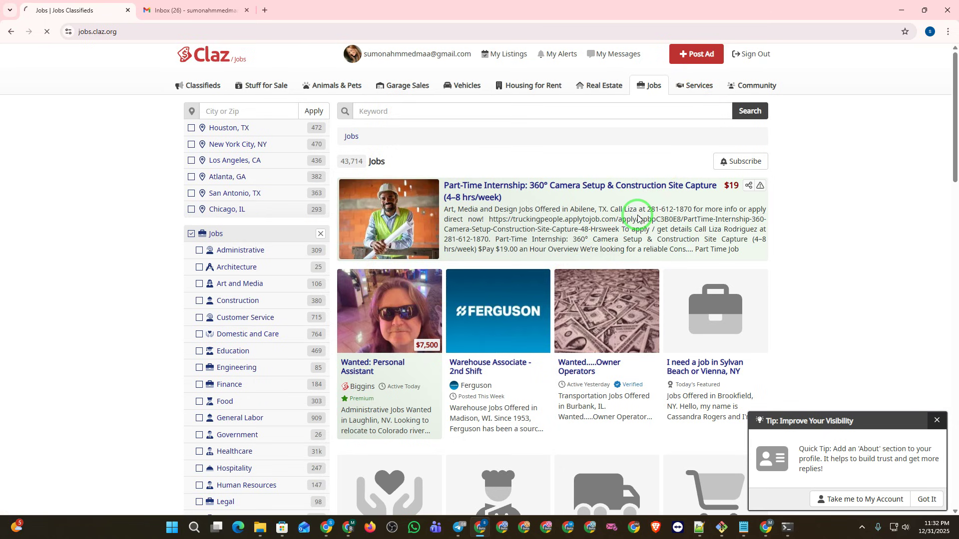
pyautogui.scroll(-6, 543, 344)
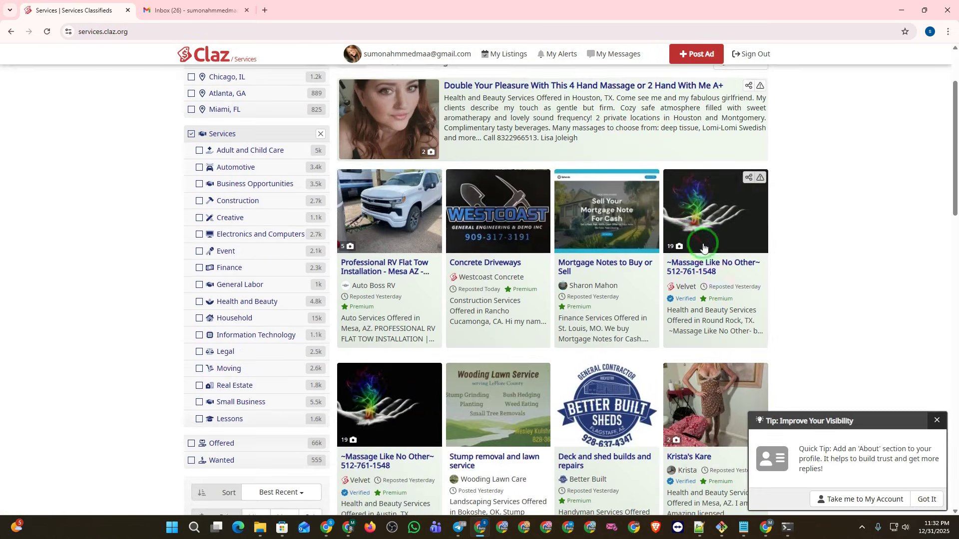
pyautogui.scroll(-10, 594, 270)
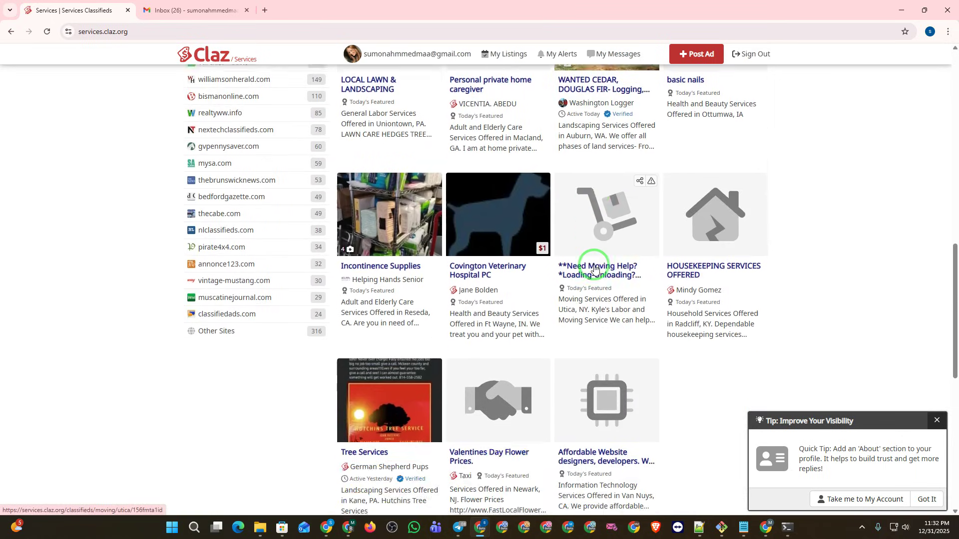
pyautogui.scroll(8, 594, 269)
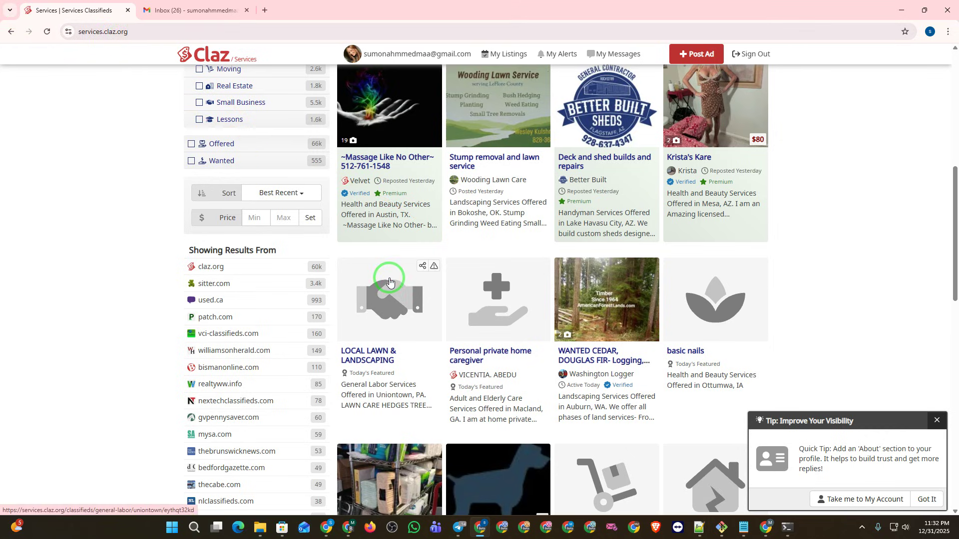
pyautogui.scroll(8, 389, 281)
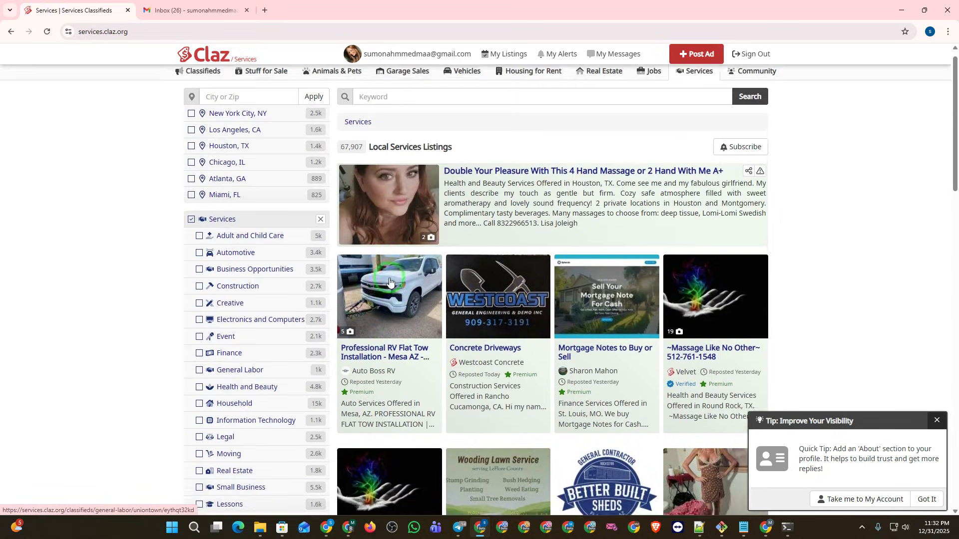
# Return to the Claz home page, dismiss the visibility and password tips, and look over the featured and mobile home listings.
pyautogui.click(218, 58)
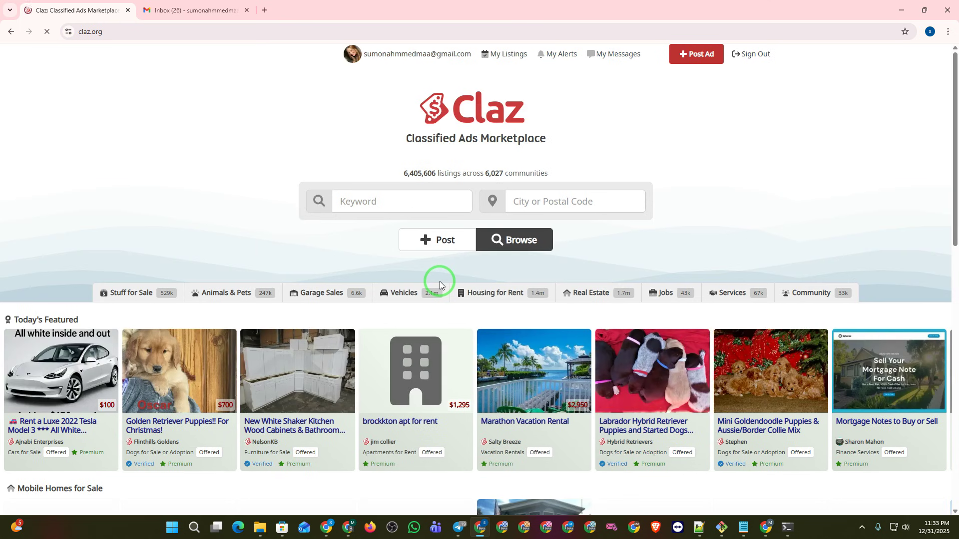
pyautogui.scroll(-3, 448, 278)
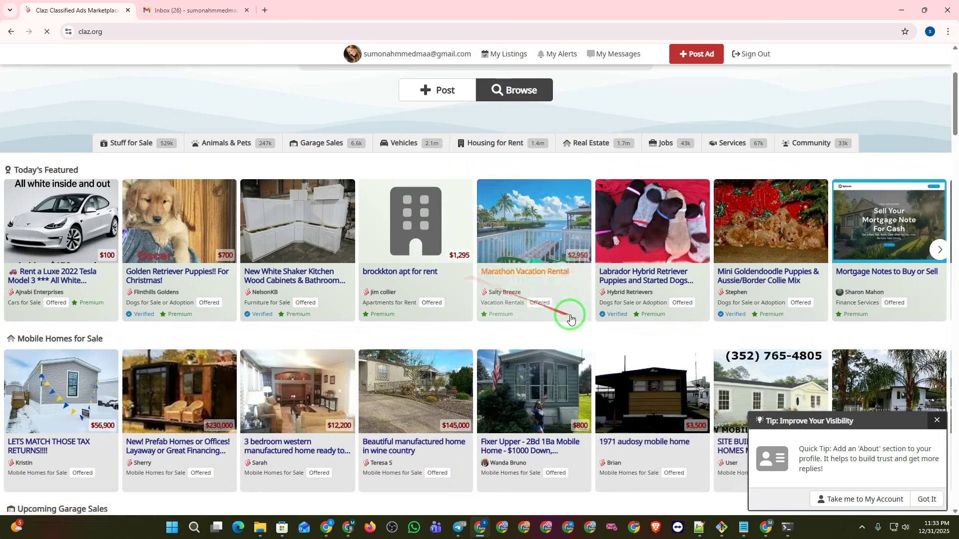
pyautogui.click(936, 420)
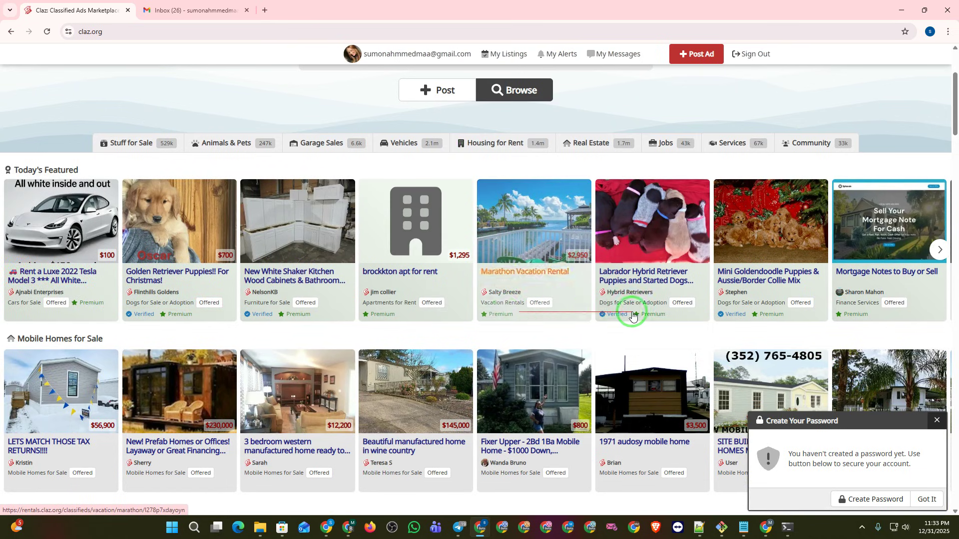
pyautogui.click(927, 499)
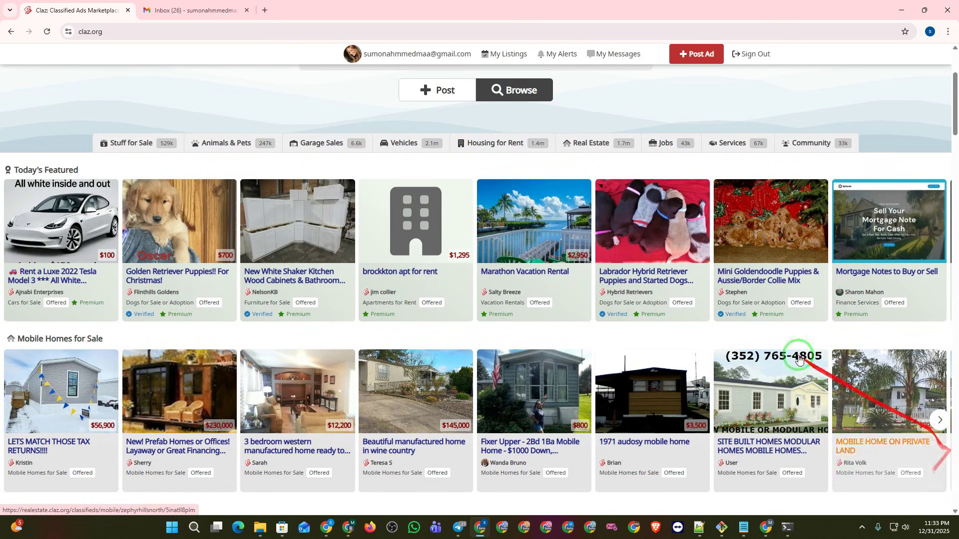
pyautogui.scroll(-7, 809, 342)
pyautogui.scroll(-4, 796, 336)
pyautogui.scroll(15, 754, 358)
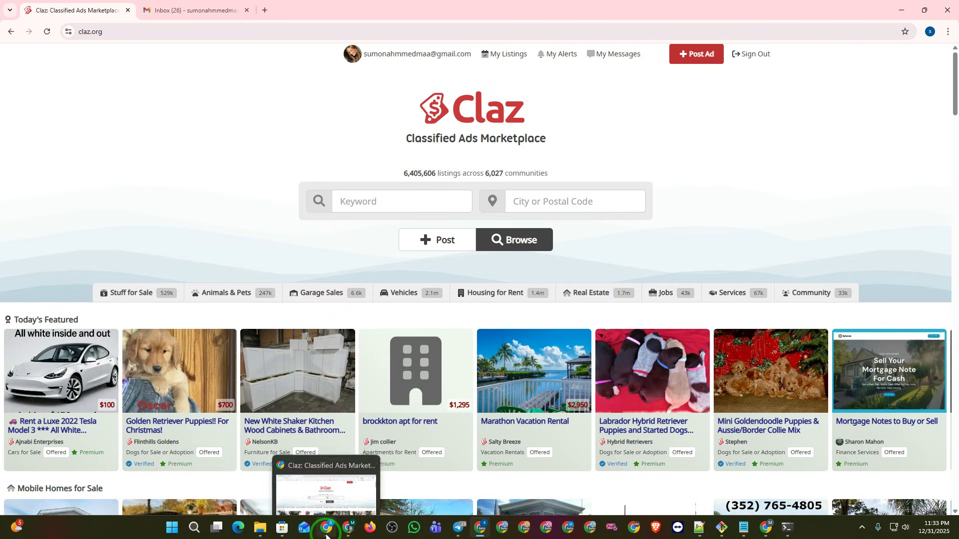
# Switch to the other Chrome window and bring up the NodeMaven dashboard, highlighting the service's name.
pyautogui.click(350, 487)
pyautogui.click(75, 10)
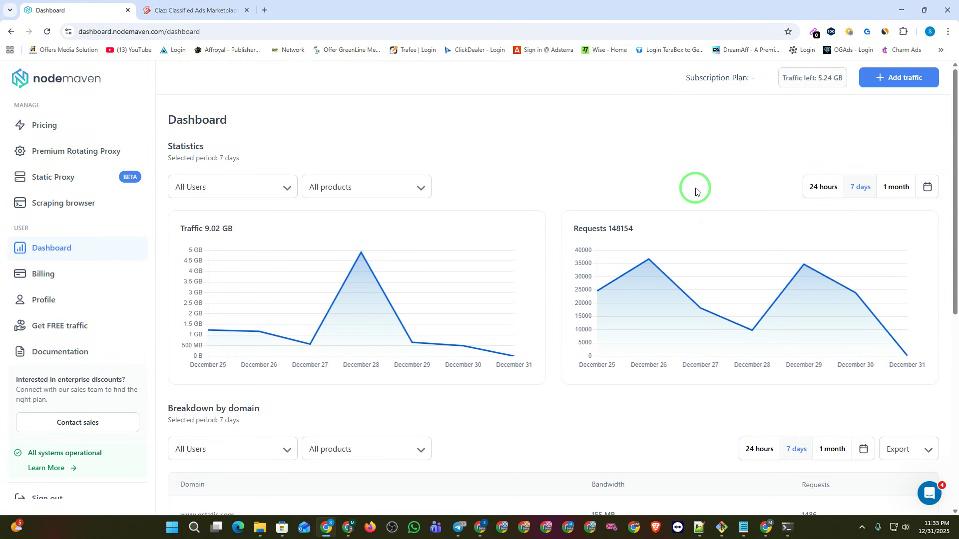
pyautogui.click(204, 4)
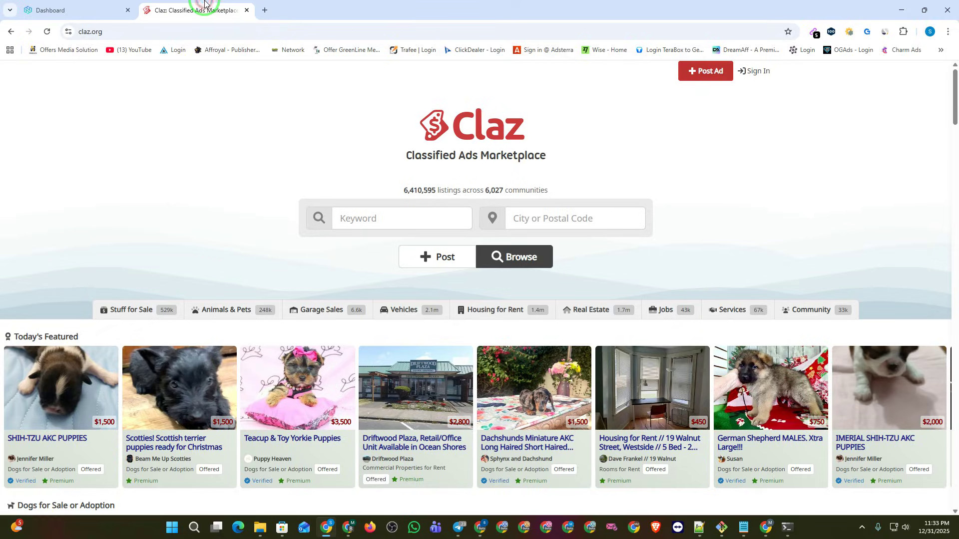
pyautogui.click(83, 10)
pyautogui.moveTo(110, 80); pyautogui.dragTo(24, 79)
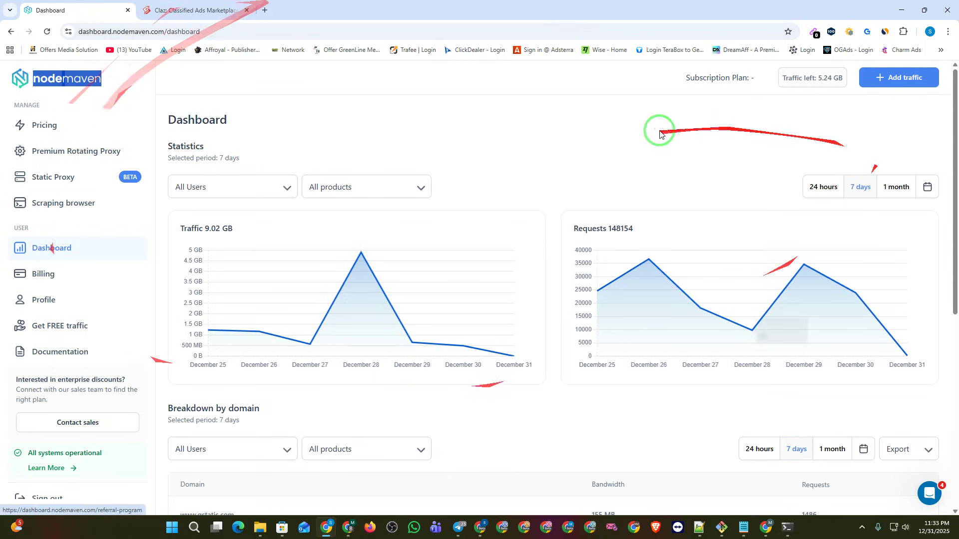
# Open NodeMaven's pricing page and examine the trial offer and the monthly residential proxy plans.
pyautogui.click(44, 126)
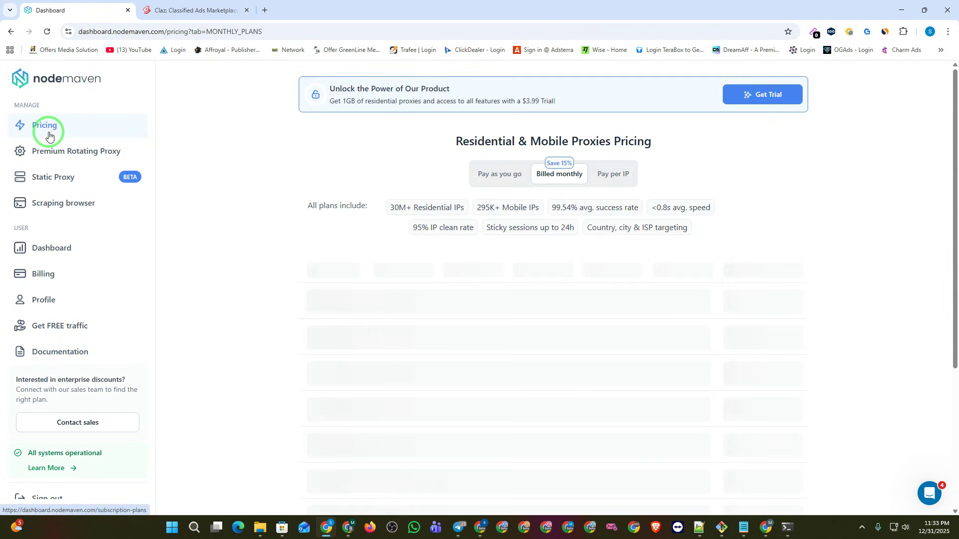
pyautogui.moveTo(322, 91)
pyautogui.mouseDown()
pyautogui.moveTo(355, 103)
pyautogui.moveTo(559, 103)
pyautogui.moveTo(332, 99)
pyautogui.mouseUp()
pyautogui.click(572, 107)
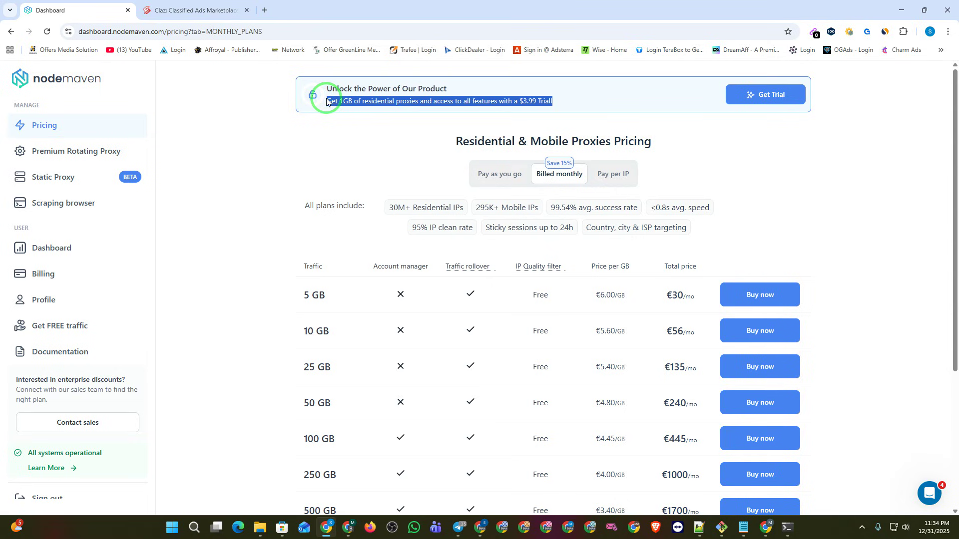
pyautogui.scroll(-3, 326, 101)
pyautogui.moveTo(256, 122); pyautogui.dragTo(719, 404)
pyautogui.click(841, 274)
pyautogui.moveTo(270, 125); pyautogui.dragTo(787, 400)
pyautogui.click(909, 325)
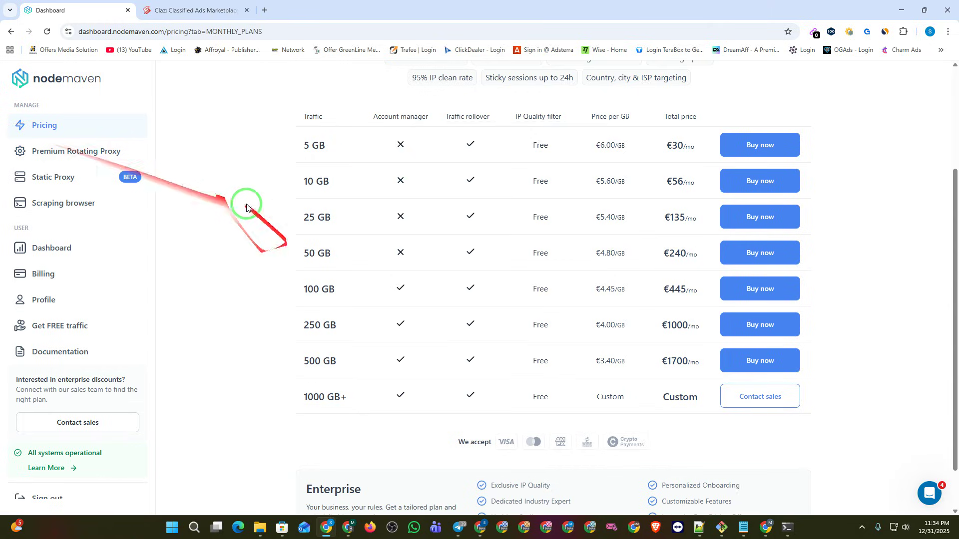
# Start checkout for the 5 GB monthly plan with Cryptocurrency payment and apply coupon MA50, checking the total due.
pyautogui.click(762, 154)
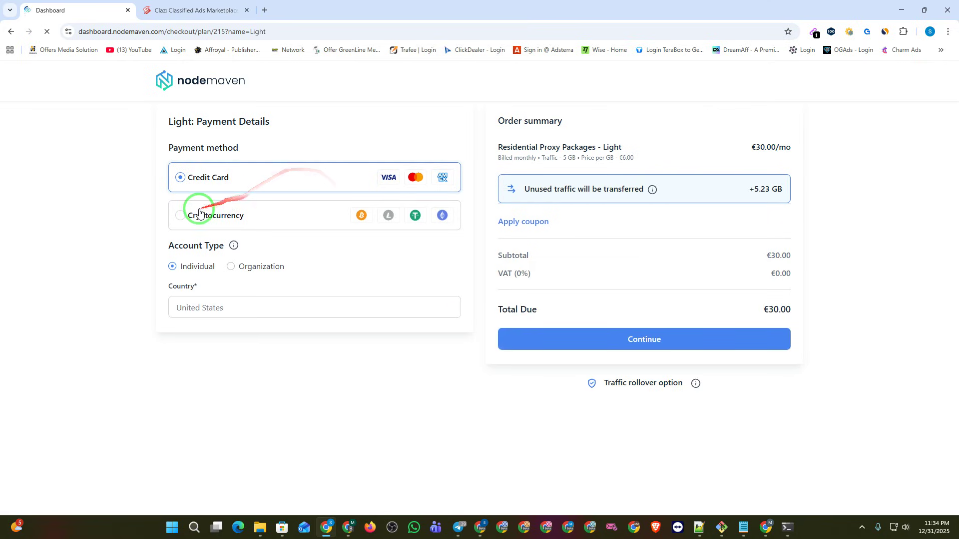
pyautogui.click(182, 217)
pyautogui.click(508, 221)
pyautogui.click(567, 217)
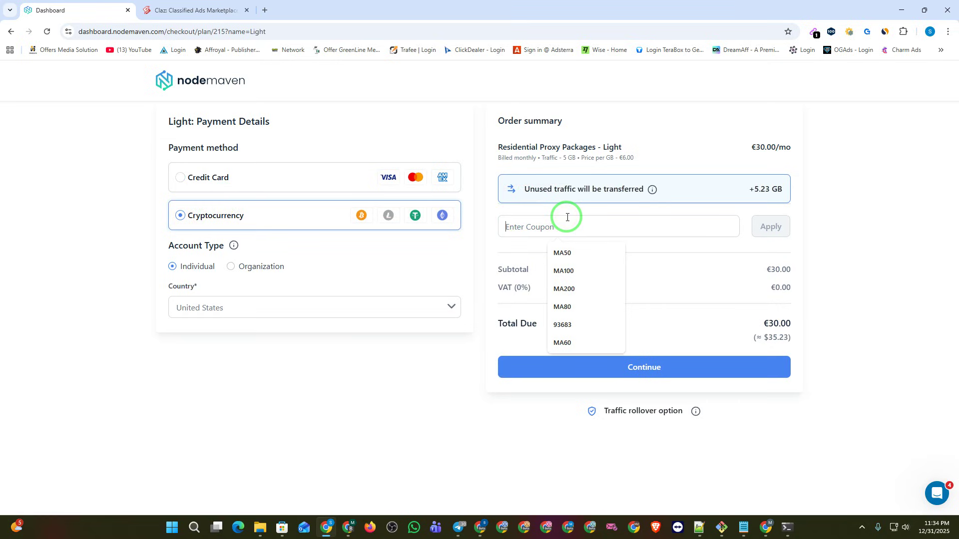
pyautogui.click(561, 253)
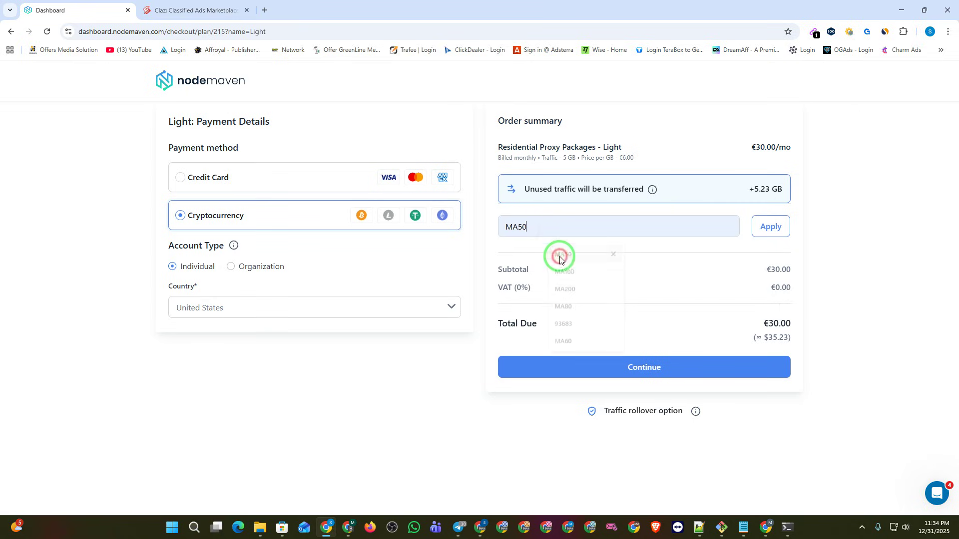
pyautogui.click(763, 232)
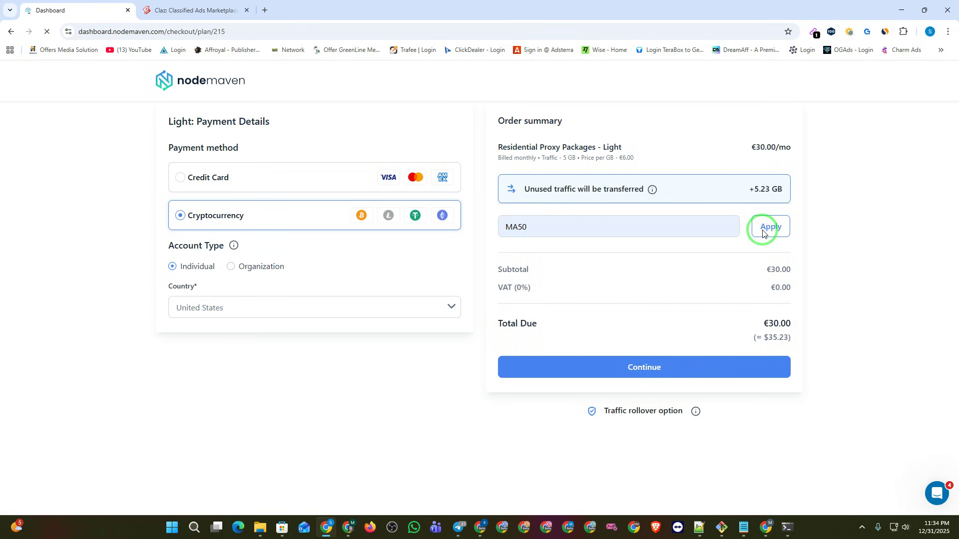
pyautogui.click(203, 215)
pyautogui.moveTo(766, 340); pyautogui.dragTo(795, 346)
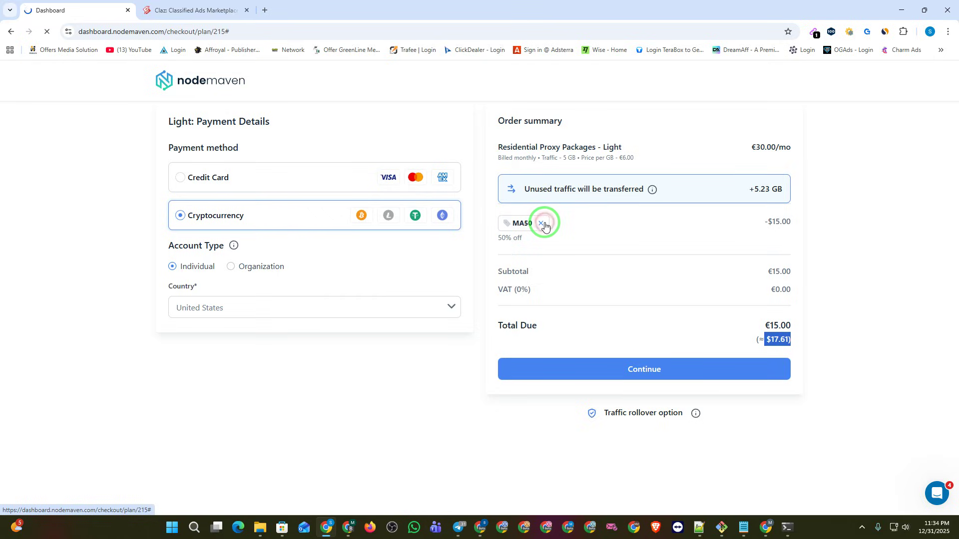
# Replace coupon MA50 with MA100, keep Cryptocurrency as the payment method, and check the total and free traffic.
pyautogui.click(224, 215)
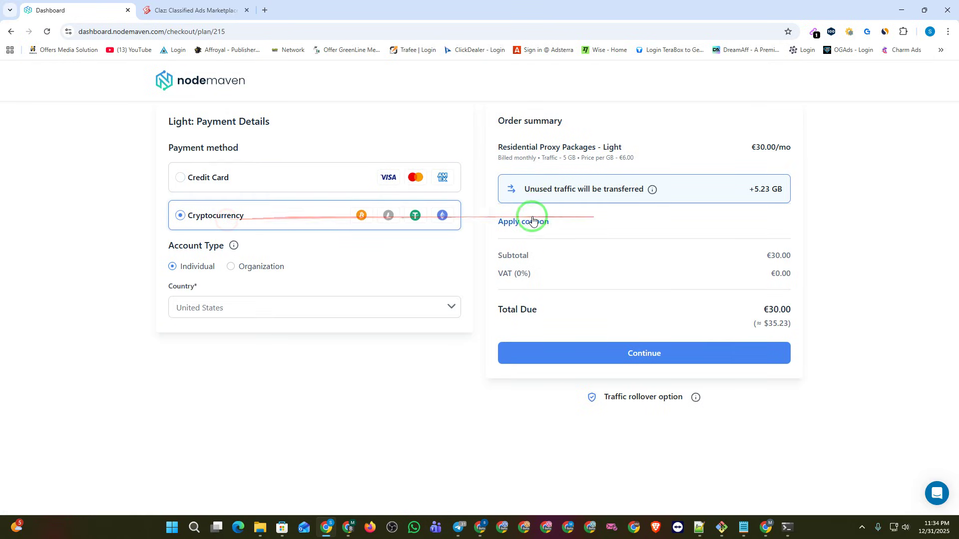
pyautogui.click(538, 223)
pyautogui.click(548, 226)
pyautogui.click(555, 271)
pyautogui.click(766, 228)
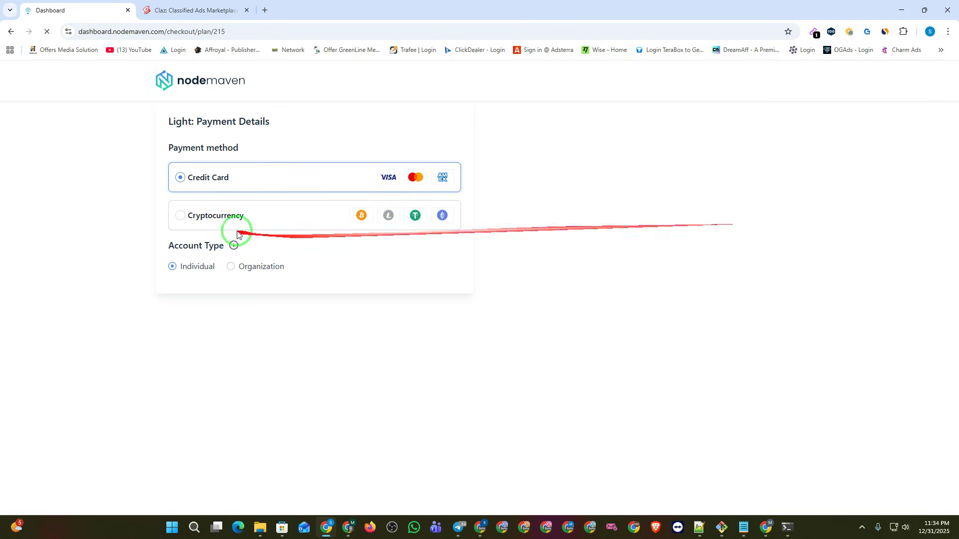
pyautogui.click(193, 216)
pyautogui.moveTo(762, 340); pyautogui.dragTo(774, 343)
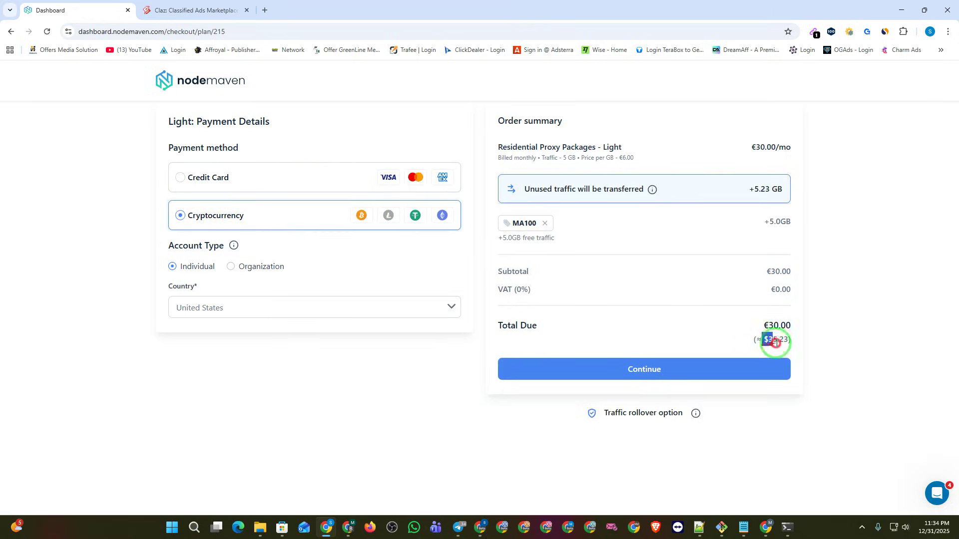
pyautogui.moveTo(582, 239); pyautogui.dragTo(500, 241)
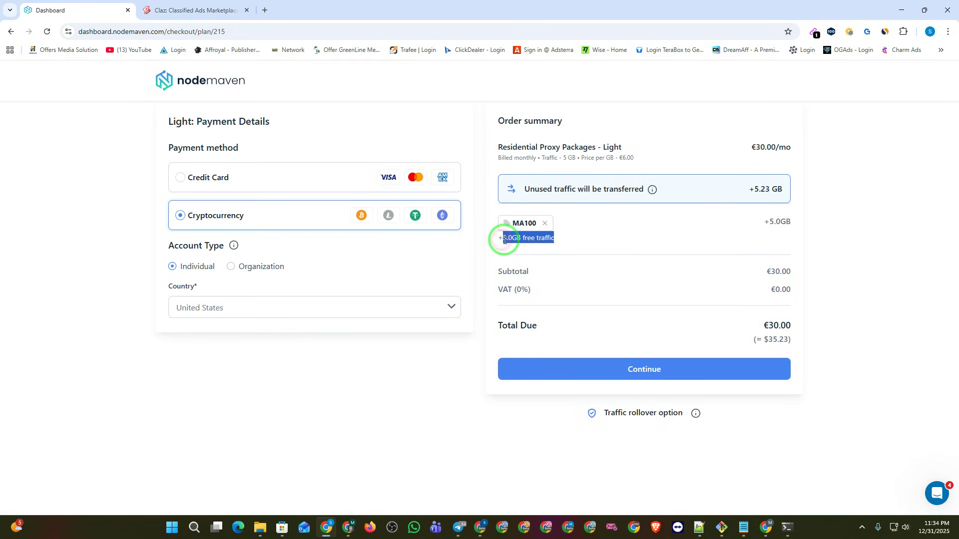
# Leave the checkout for the Premium Rotating Proxy setup and set the proxy country to United States.
pyautogui.moveTo(242, 31); pyautogui.dragTo(172, 33)
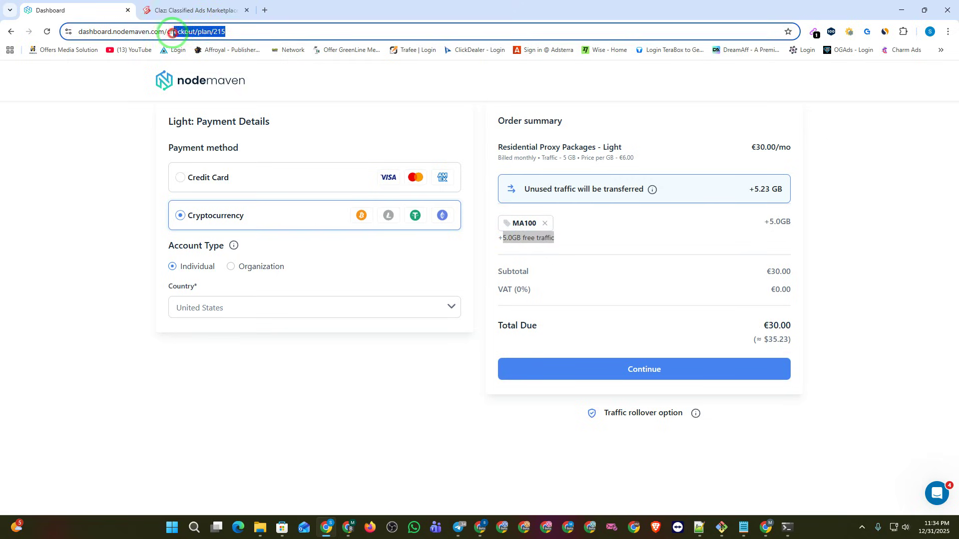
pyautogui.press('BackSpace')
pyautogui.press('Return')
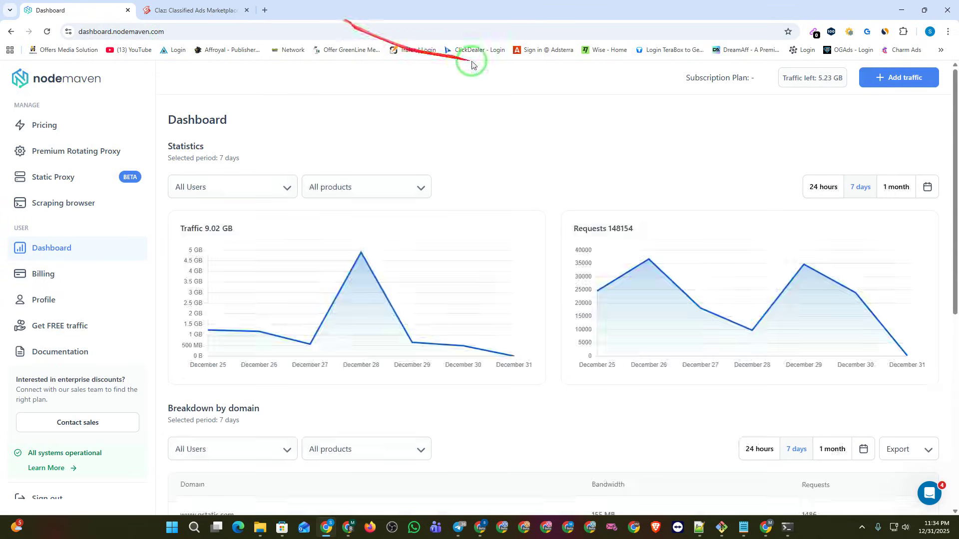
pyautogui.click(71, 151)
pyautogui.scroll(-3, 454, 235)
pyautogui.click(207, 225)
pyautogui.write('uni')
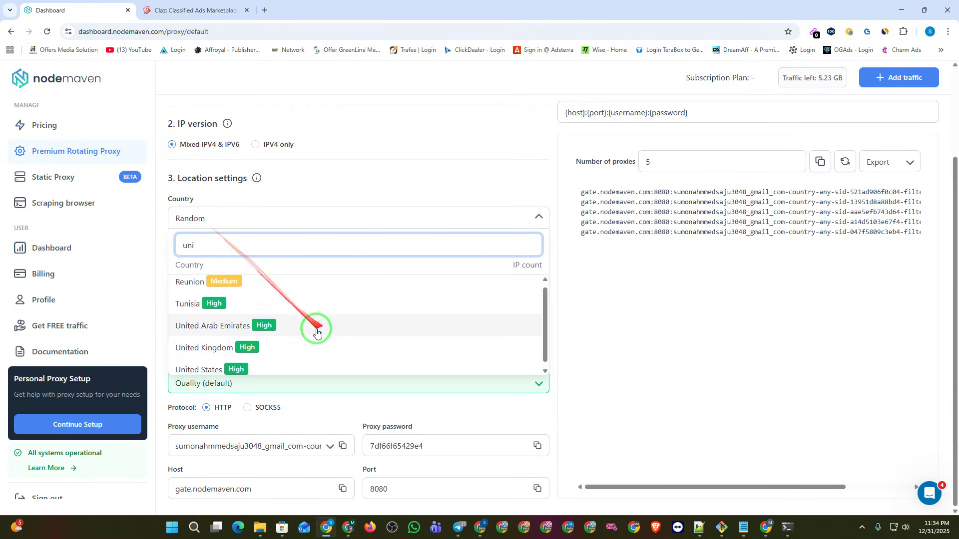
pyautogui.click(222, 370)
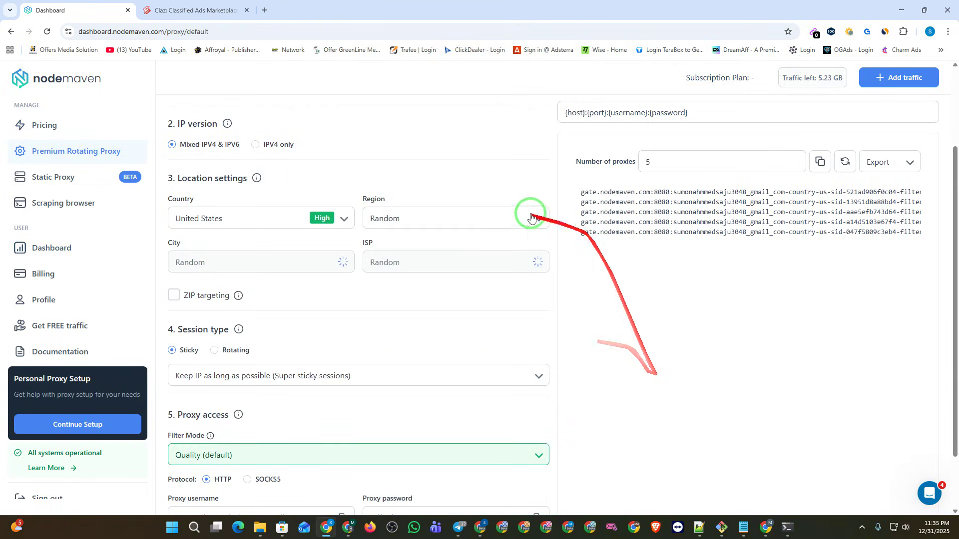
# Keep the proxy region as Random and switch the proxy protocol to SOCKS5.
pyautogui.scroll(-1, 512, 252)
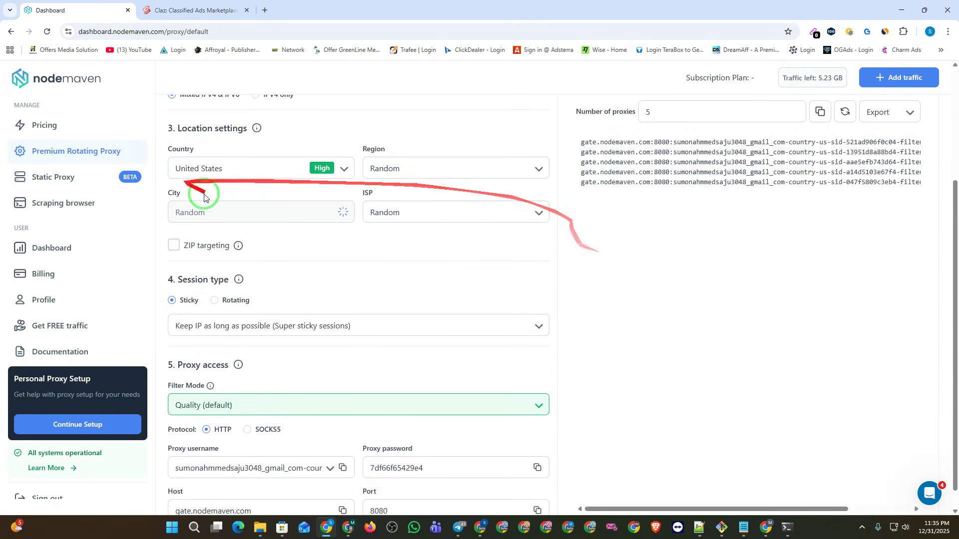
pyautogui.click(421, 172)
pyautogui.scroll(-2, 448, 267)
pyautogui.click(413, 115)
pyautogui.scroll(-1, 413, 115)
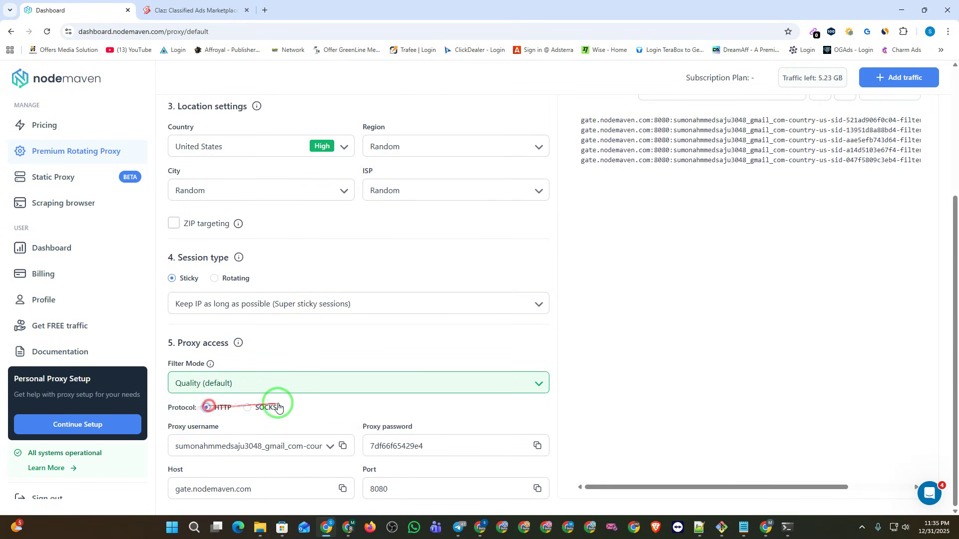
# Set the number of generated proxies to 10 and select the first proxy line in the list.
pyautogui.scroll(4, 539, 329)
pyautogui.moveTo(680, 271); pyautogui.dragTo(593, 285)
pyautogui.write('10')
pyautogui.tripleClick(695, 306)
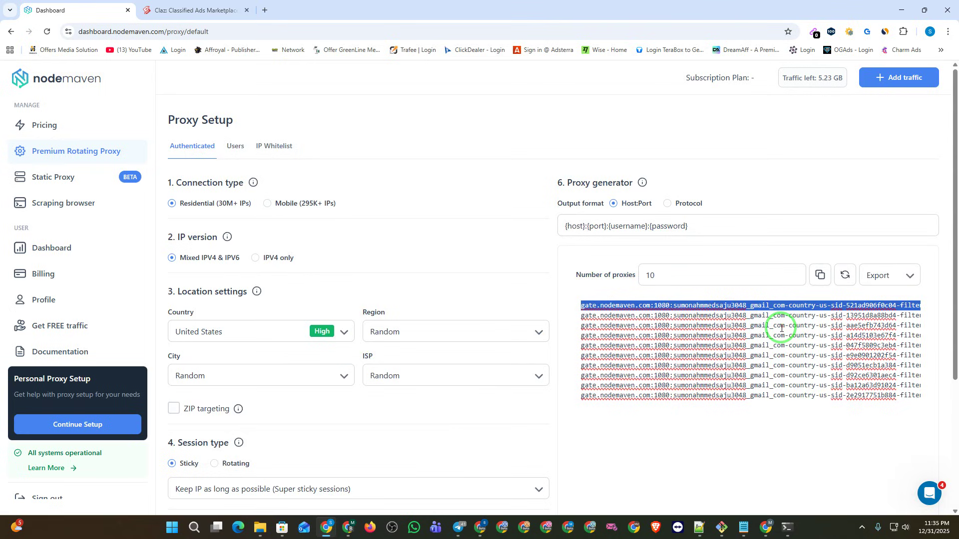
# Bring up the signed-out Claz page, then minimize that window to return to the signed-in Claz home page.
pyautogui.click(185, 10)
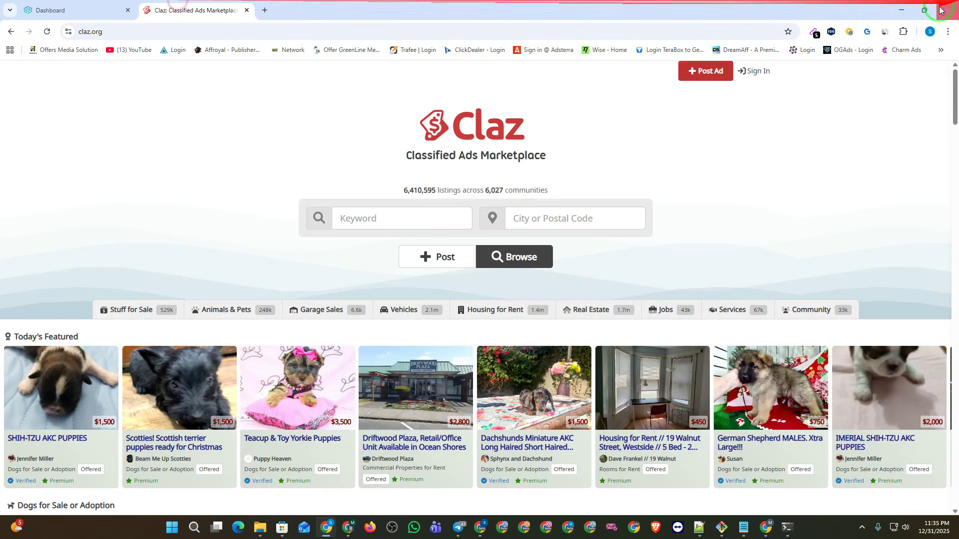
pyautogui.click(902, 11)
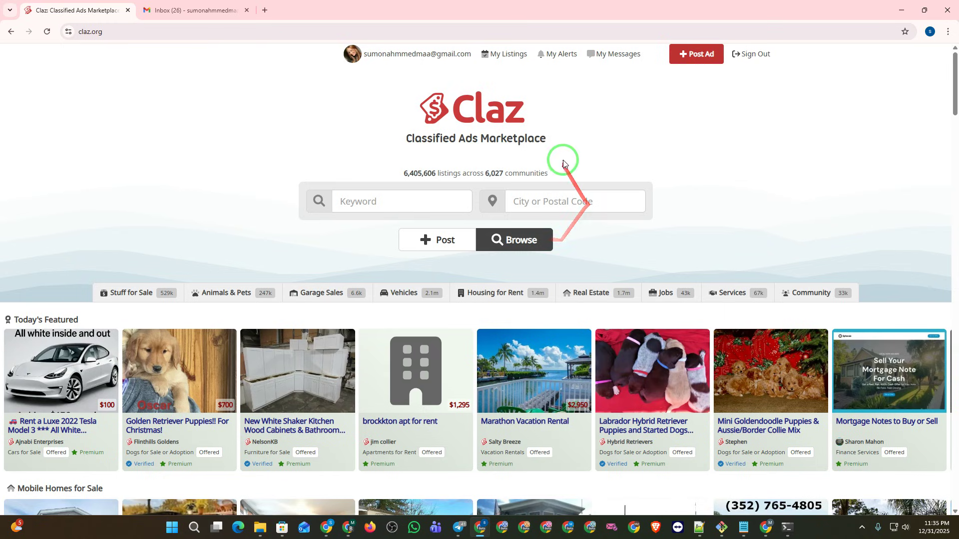
# Start a new ad on Claz, and find and open ChatGPT in a separate browser tab.
pyautogui.click(696, 57)
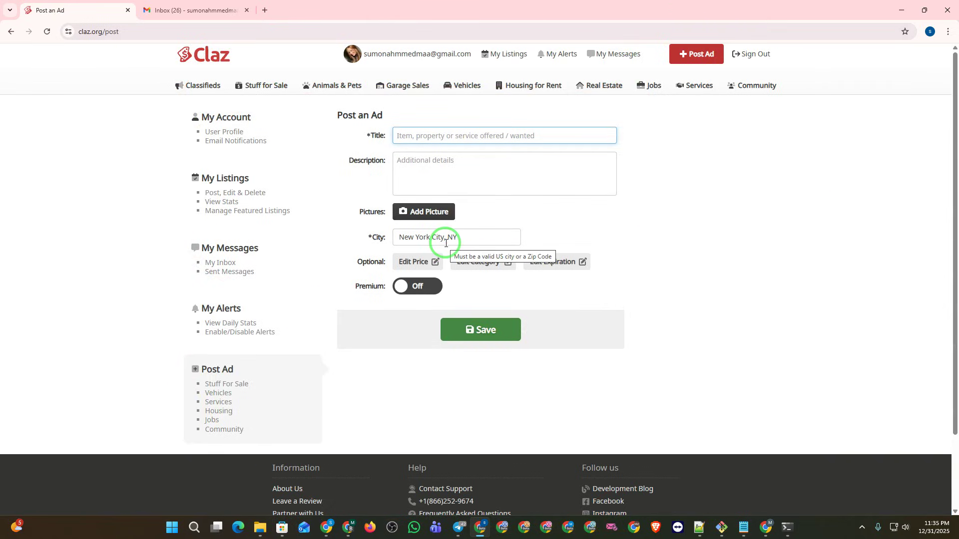
pyautogui.click(265, 10)
pyautogui.click(172, 30)
pyautogui.write('c')
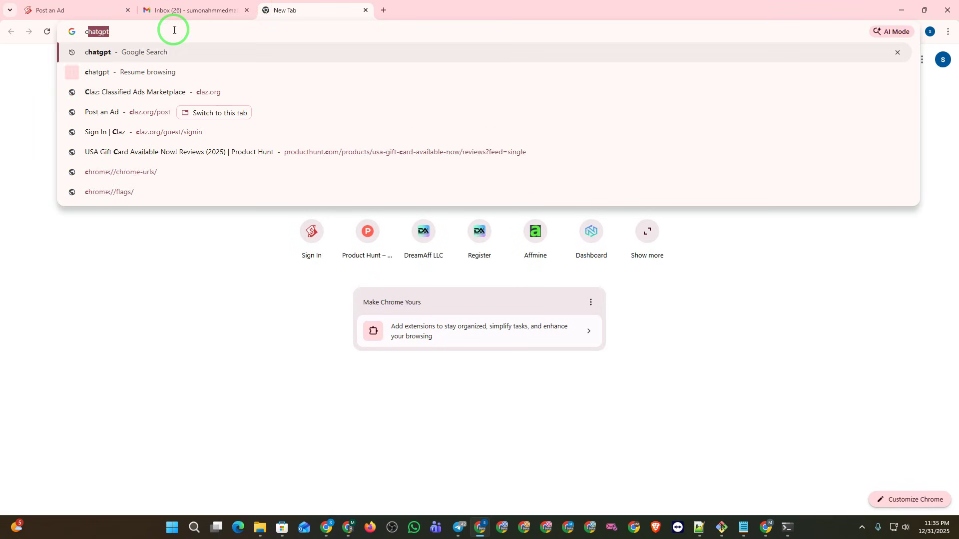
pyautogui.write('hat')
pyautogui.click(131, 56)
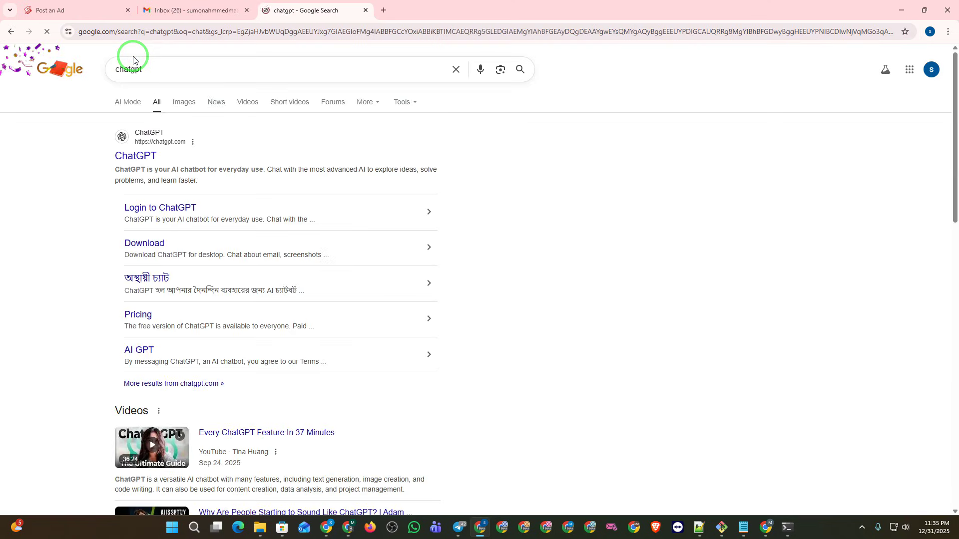
pyautogui.click(126, 156)
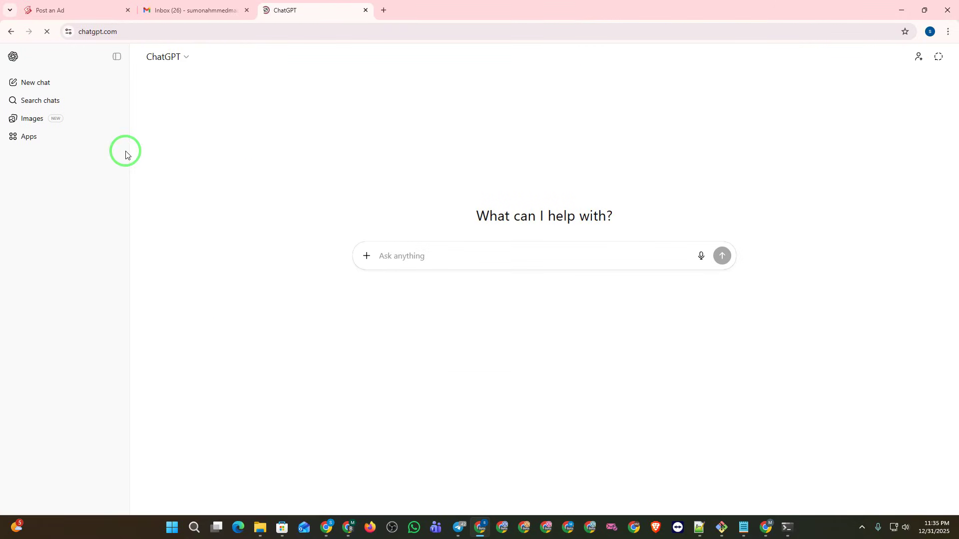
# Ask ChatGPT "usa gift card niye marketing korbo amk tital and driskiption likhe dao", and follow up by requesting the text in English.
pyautogui.click(404, 256)
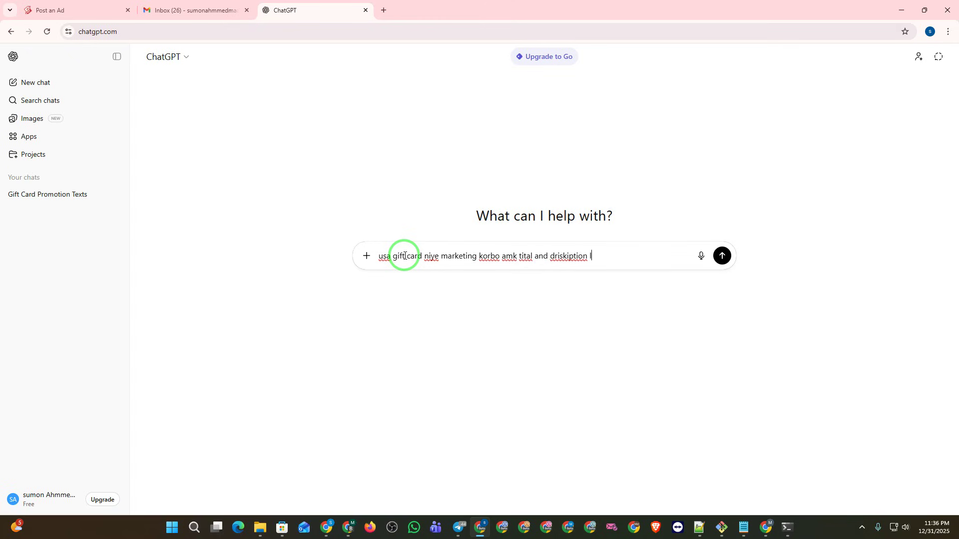
pyautogui.press('Return')
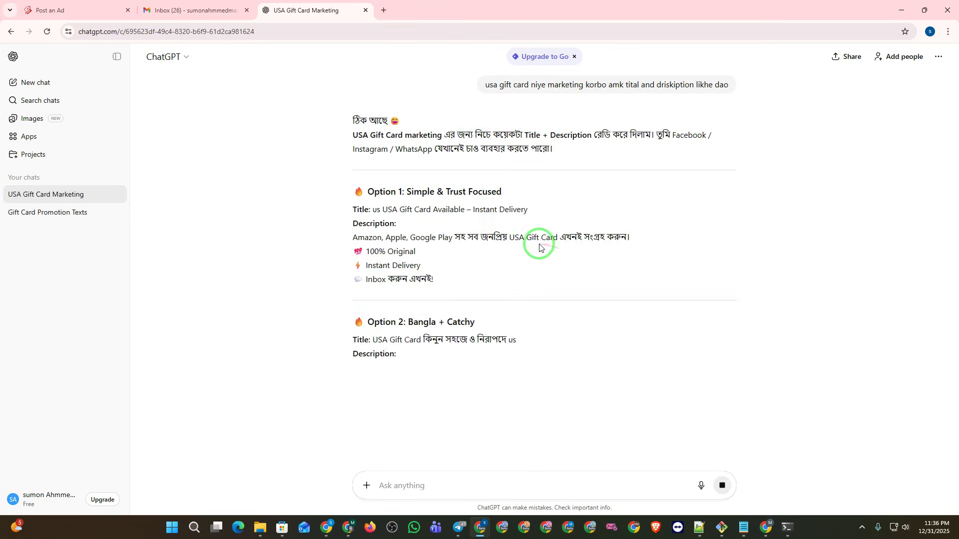
pyautogui.scroll(-1, 524, 266)
pyautogui.scroll(-4, 524, 266)
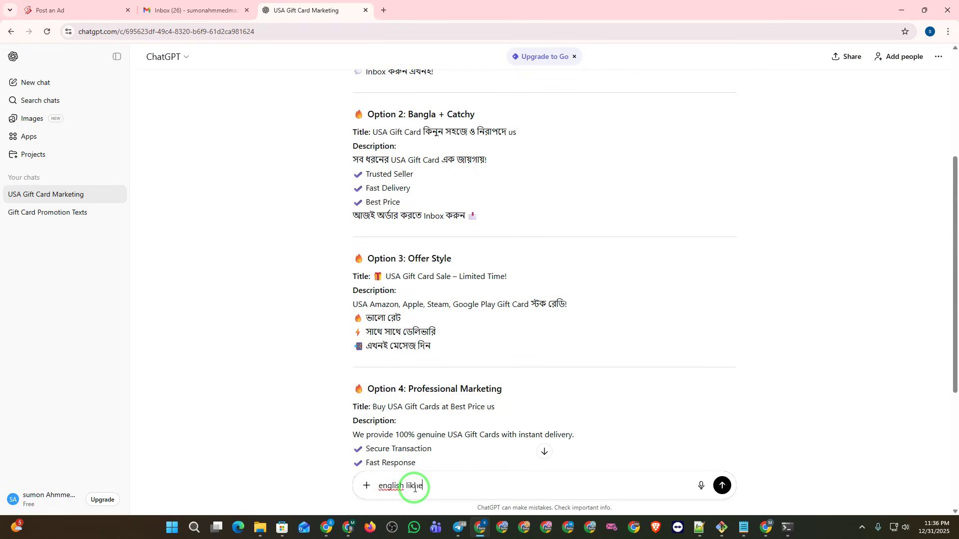
pyautogui.press('Return')
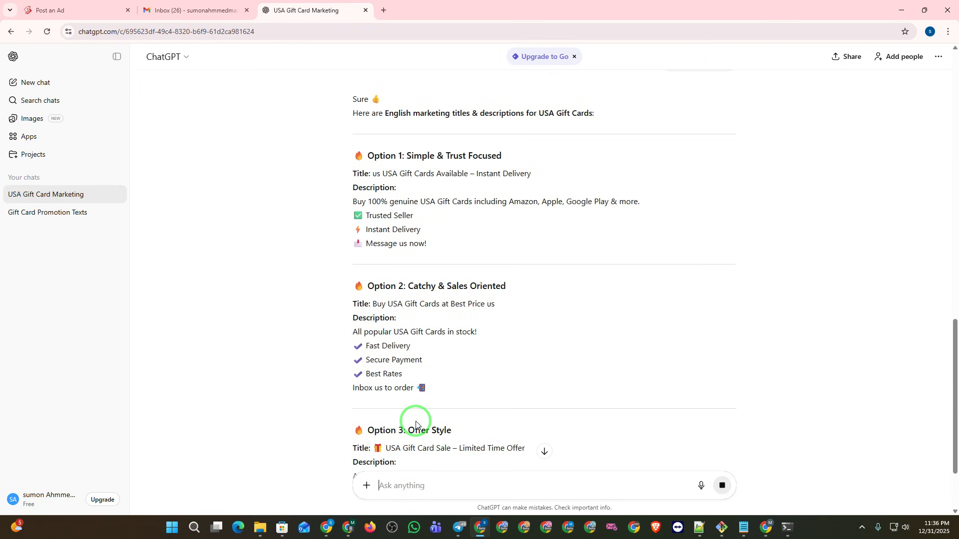
# Copy the Option 4 title "Trusted USA Gift Card Seller us" from the English answer into the title of the Claz ad.
pyautogui.scroll(-3, 434, 349)
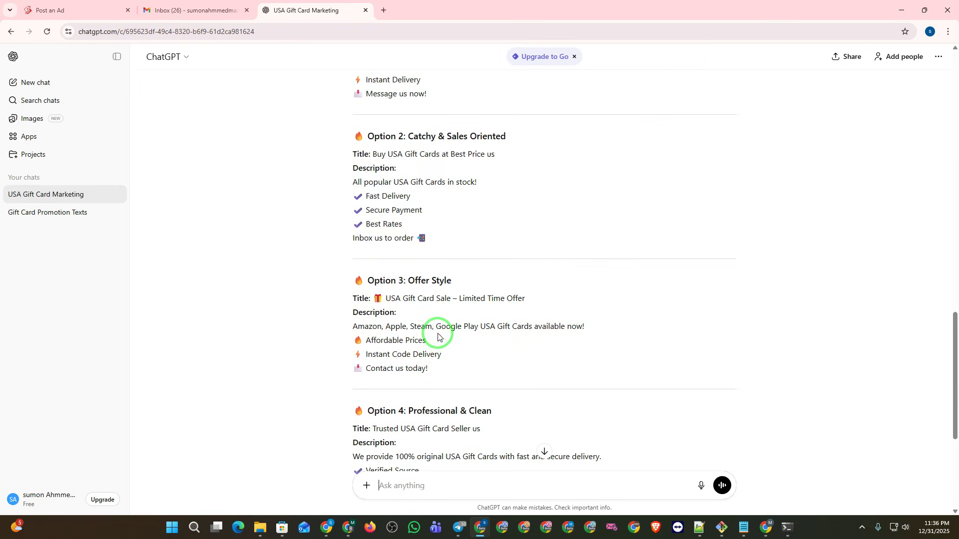
pyautogui.scroll(-2, 438, 337)
pyautogui.scroll(-2, 531, 274)
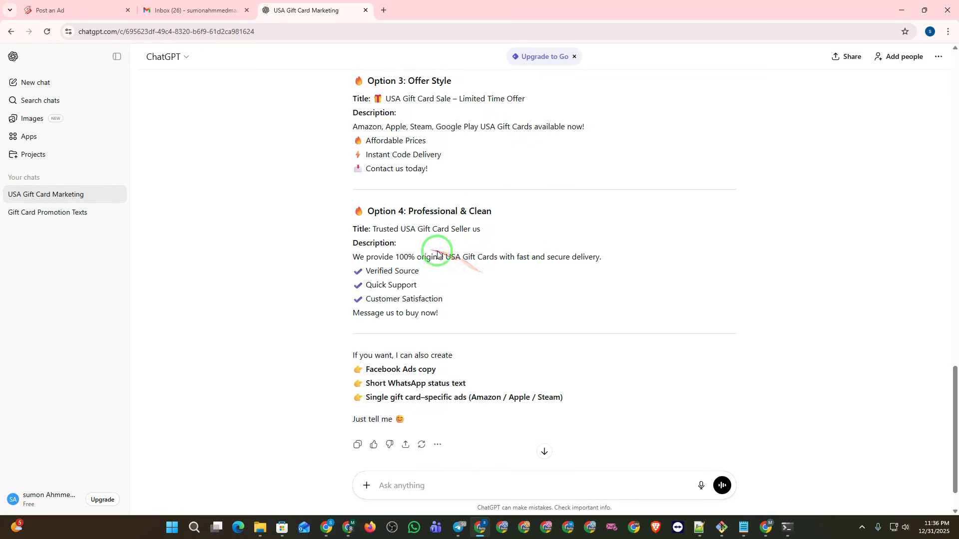
pyautogui.moveTo(374, 228); pyautogui.dragTo(482, 229)
pyautogui.hotkey('ctrl', 'c')
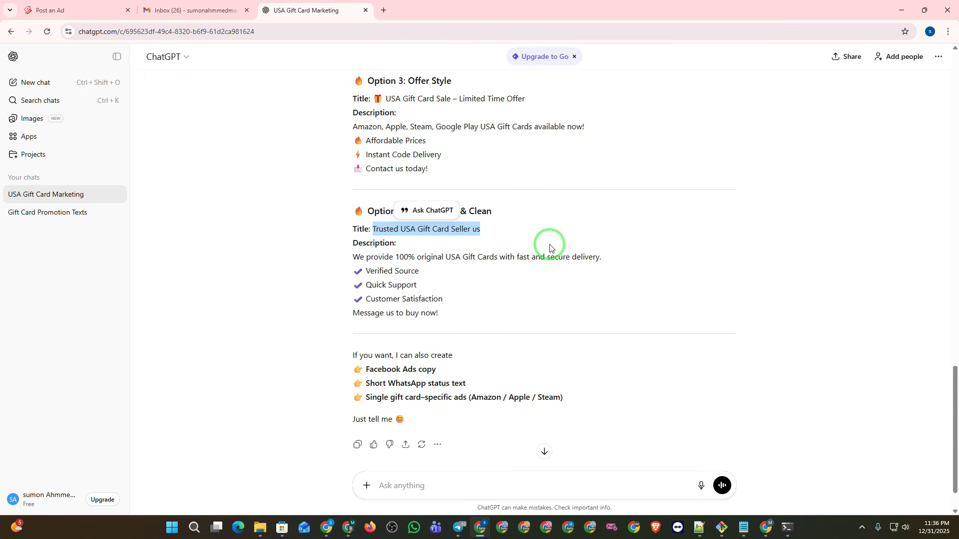
pyautogui.click(100, 10)
pyautogui.click(407, 133)
pyautogui.hotkey('ctrl', 'v')
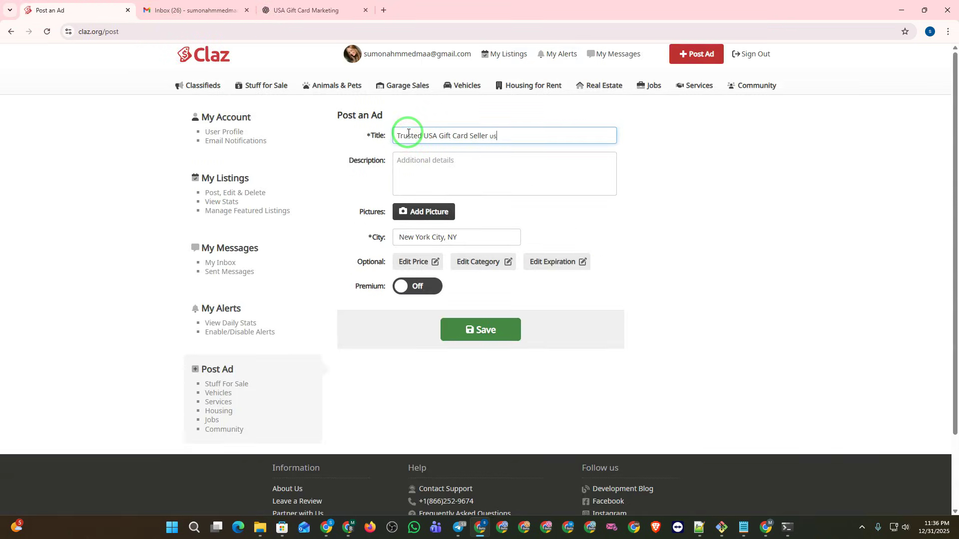
# Copy the full Option 4 description, from "We provide 100% original USA Gift Cards" to "Message us to buy now!", into the ad's description.
pyautogui.click(424, 162)
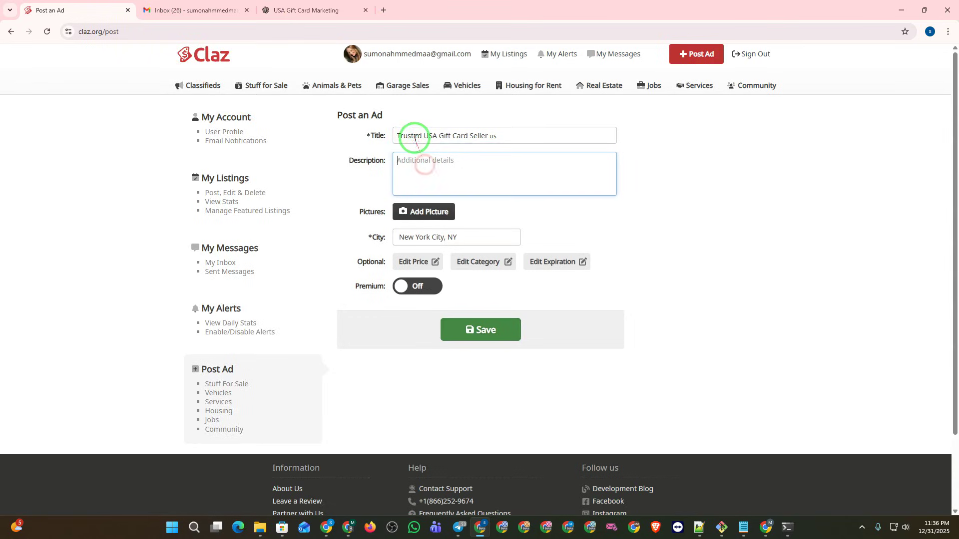
pyautogui.click(296, 5)
pyautogui.moveTo(350, 262); pyautogui.dragTo(452, 314)
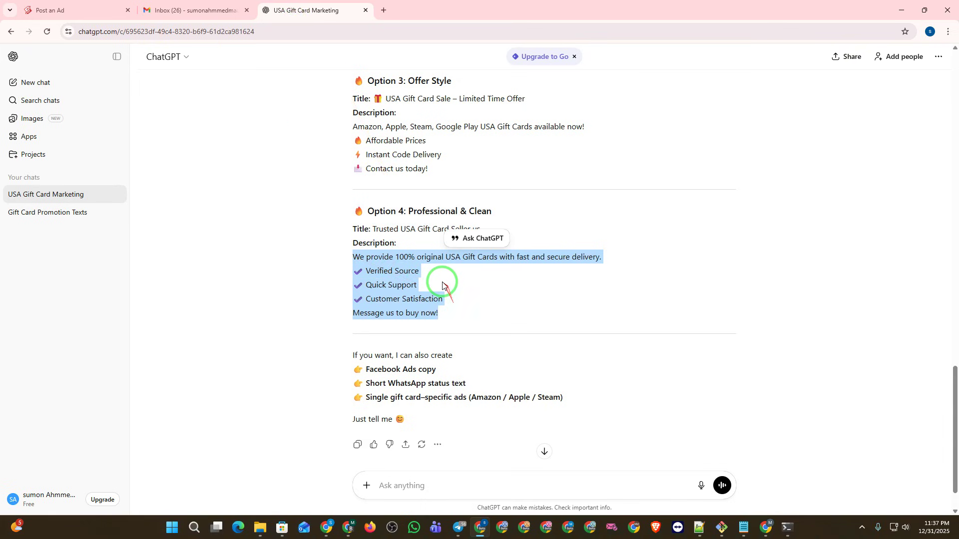
pyautogui.click(55, 9)
pyautogui.write('We provide 100% original USA Gift Cards with fast and secure delivery. ✓ Verified Source ✓ Quick Support ✓ Customer Satisfaction Message us to buy now!')
# Add the picture Screenshot 2025-12-30 115713.png from the Downloads folder to the ad.
pyautogui.click(418, 231)
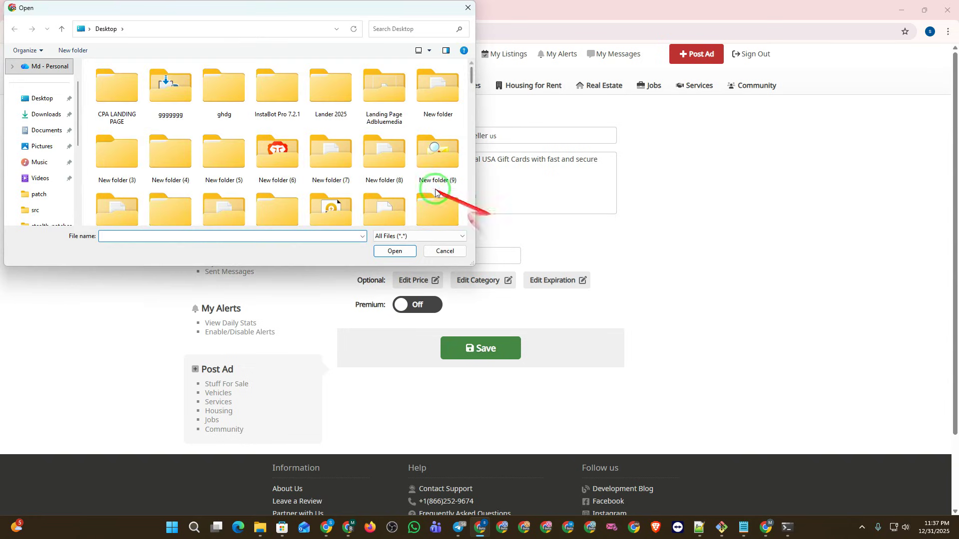
pyautogui.click(43, 114)
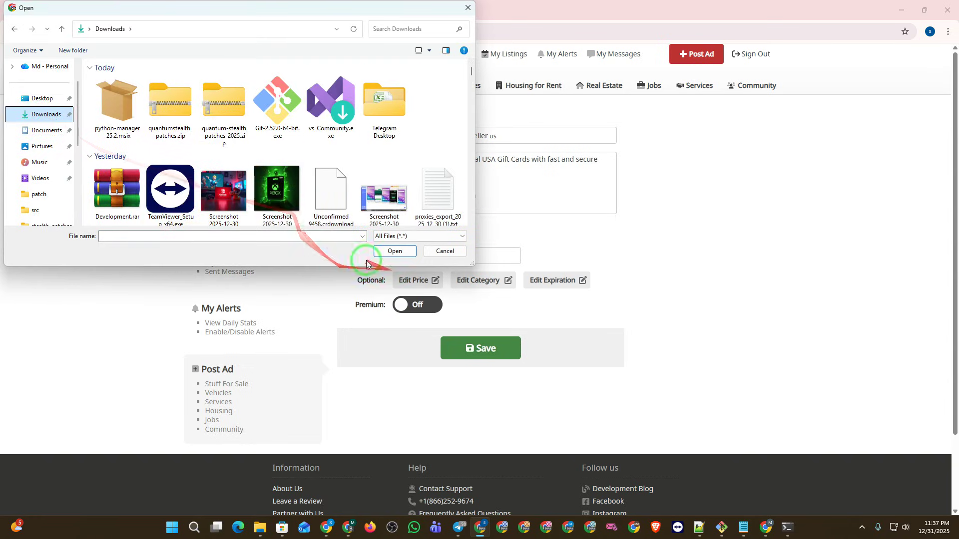
pyautogui.click(220, 185)
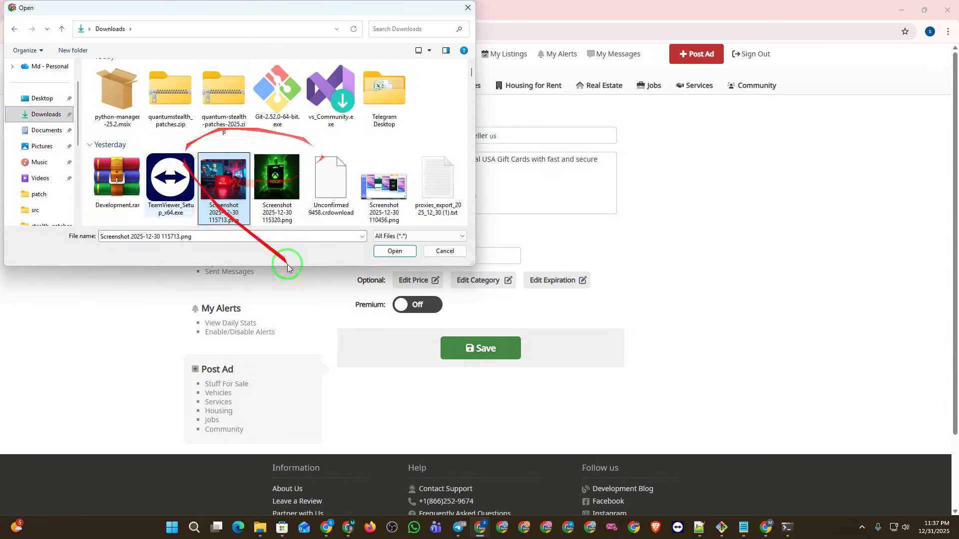
pyautogui.click(395, 252)
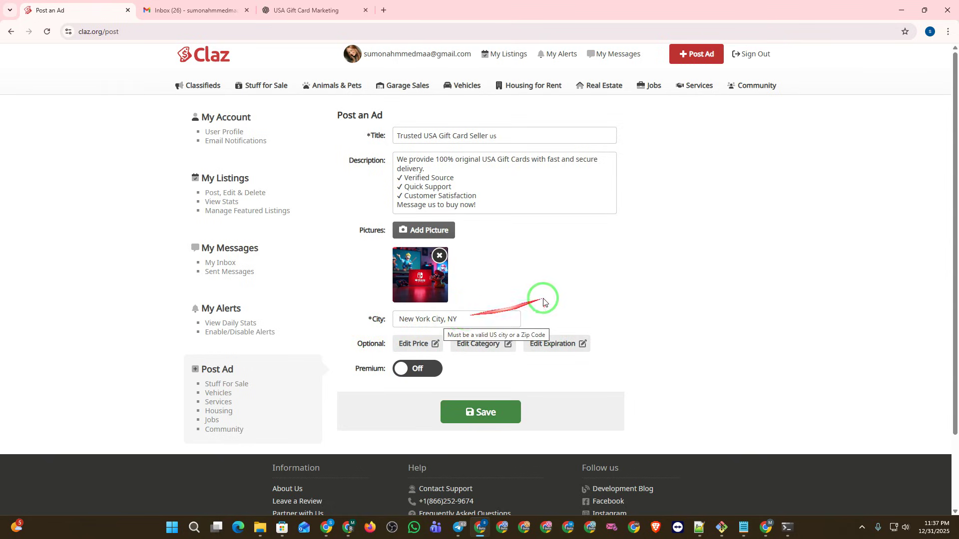
# Change the ad's category from automatic detection to Services.
pyautogui.scroll(-1, 570, 244)
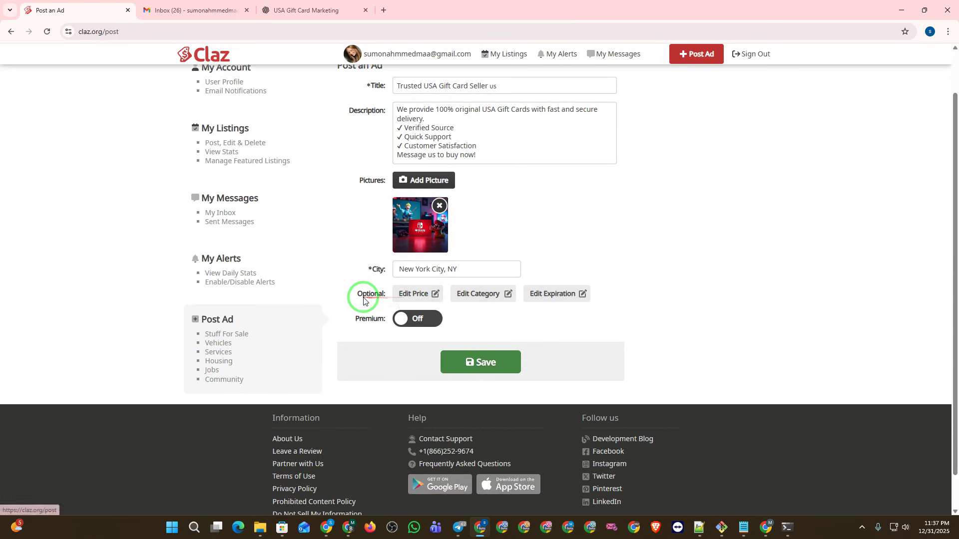
pyautogui.click(486, 298)
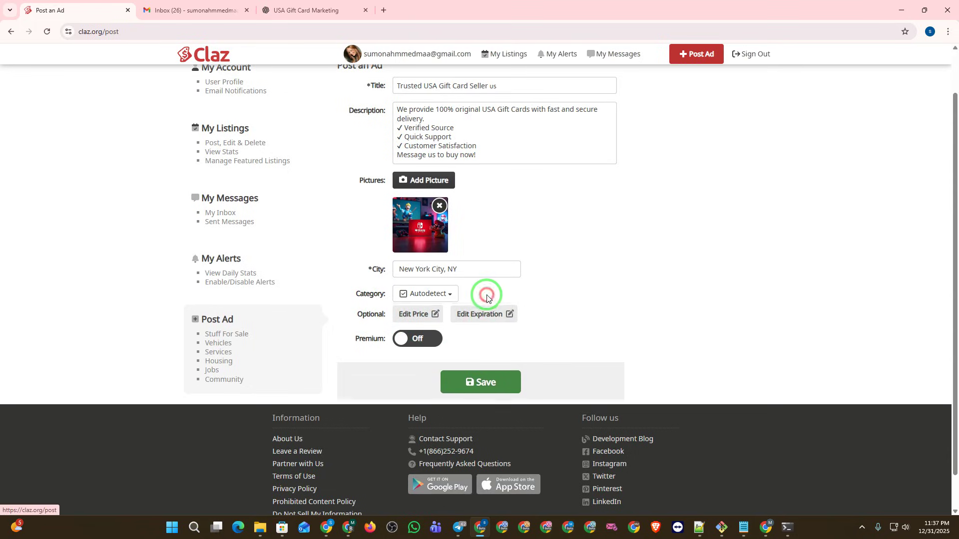
pyautogui.click(445, 299)
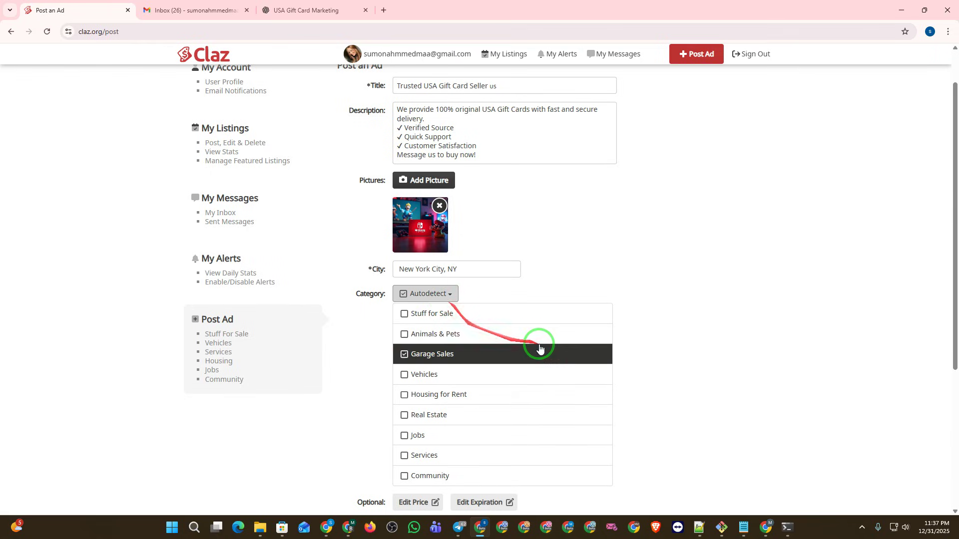
pyautogui.click(516, 382)
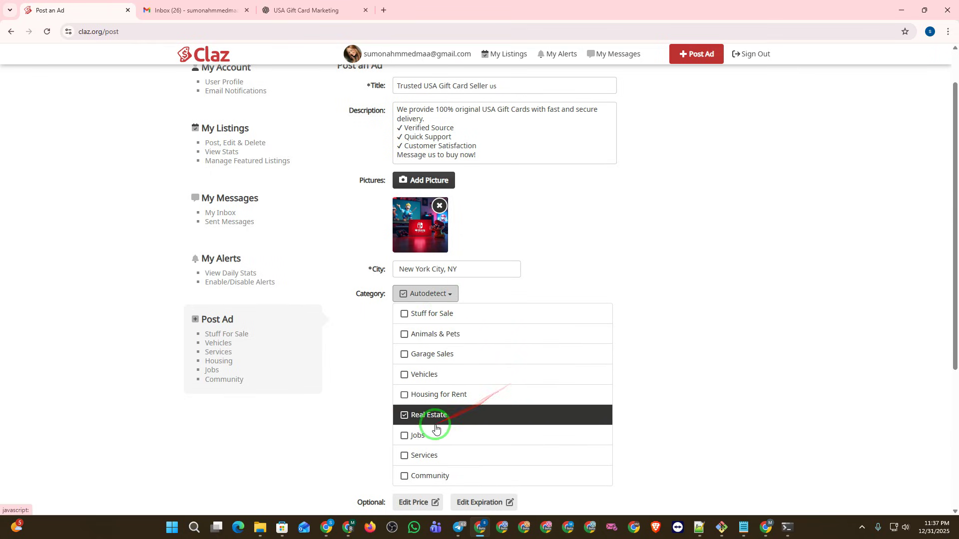
pyautogui.click(500, 430)
pyautogui.click(441, 373)
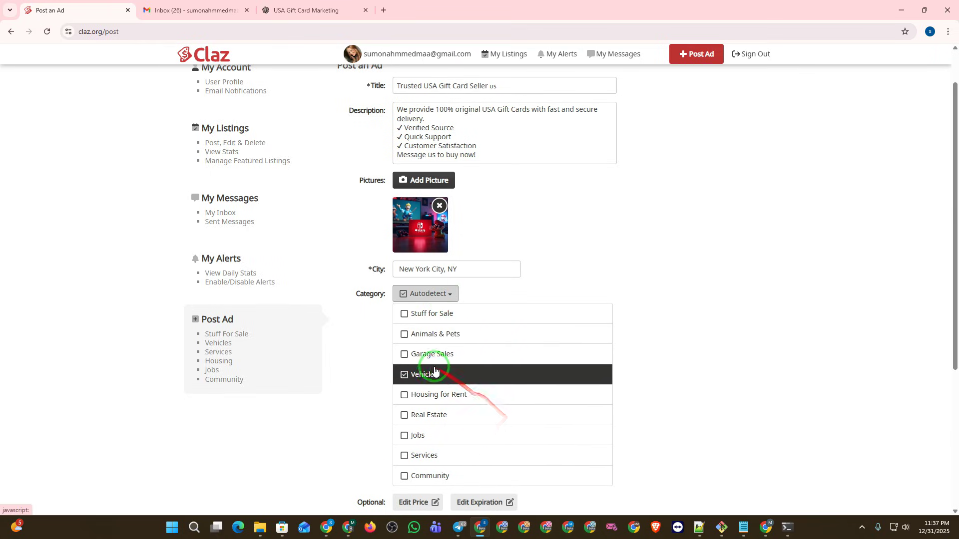
pyautogui.click(455, 393)
pyautogui.click(456, 335)
pyautogui.click(487, 357)
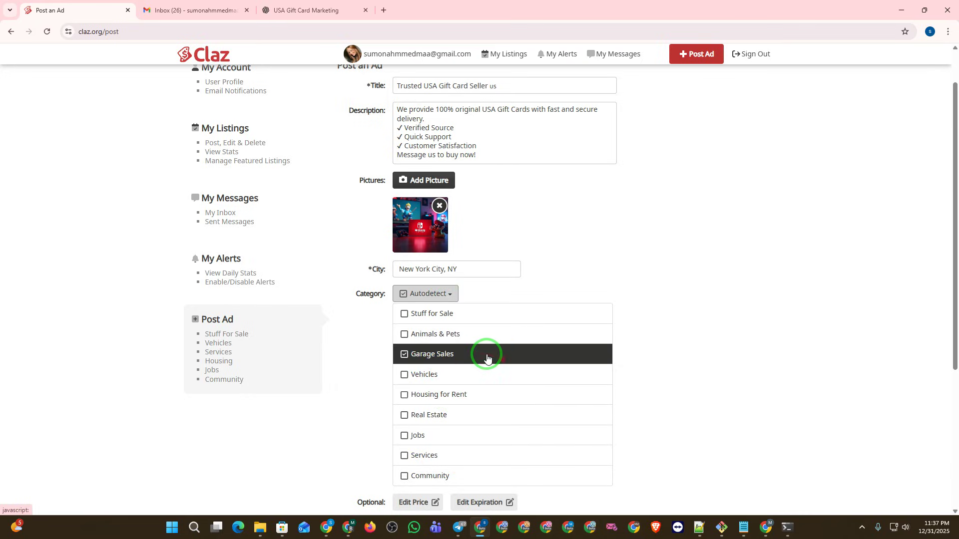
pyautogui.click(492, 375)
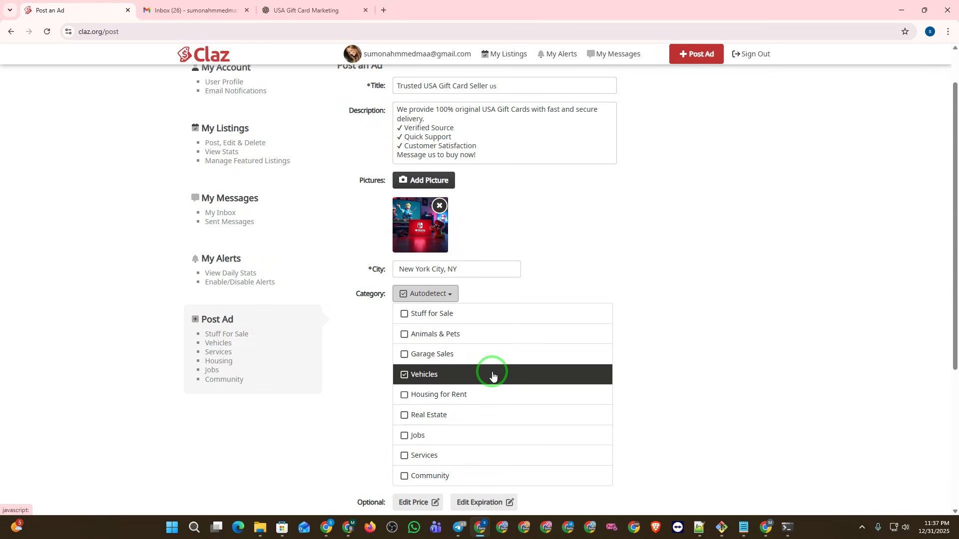
pyautogui.click(403, 456)
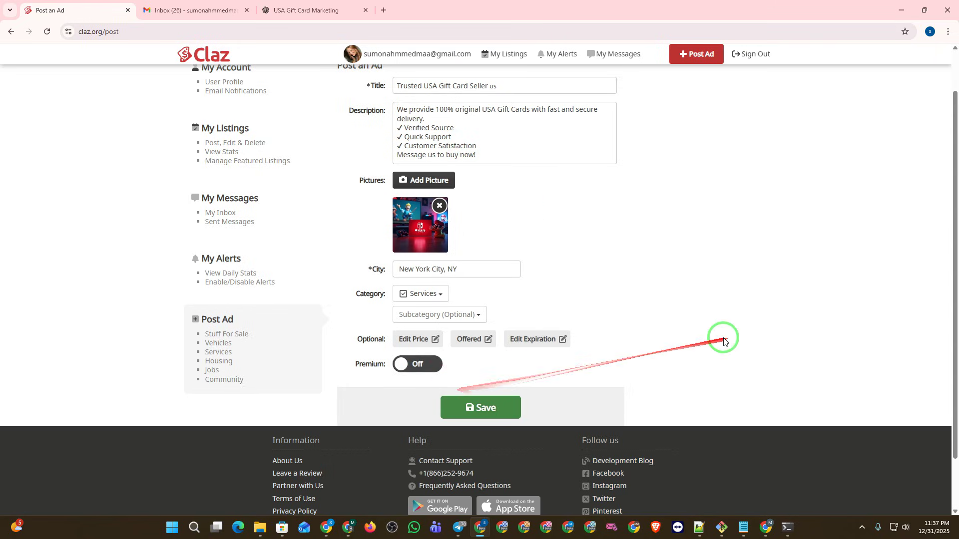
# Save the ad without the Premium option and check the status of the new listing.
pyautogui.scroll(1, 621, 331)
pyautogui.scroll(-2, 550, 354)
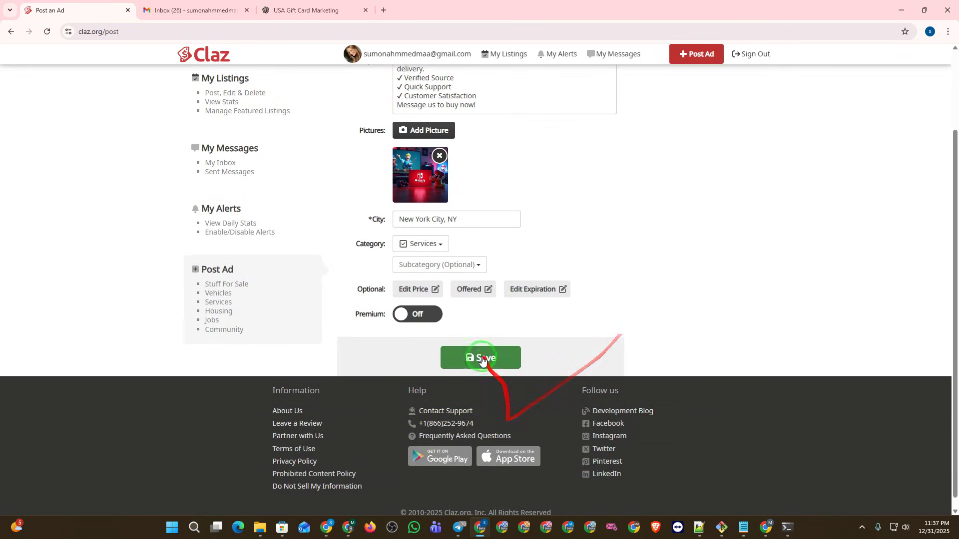
pyautogui.click(487, 358)
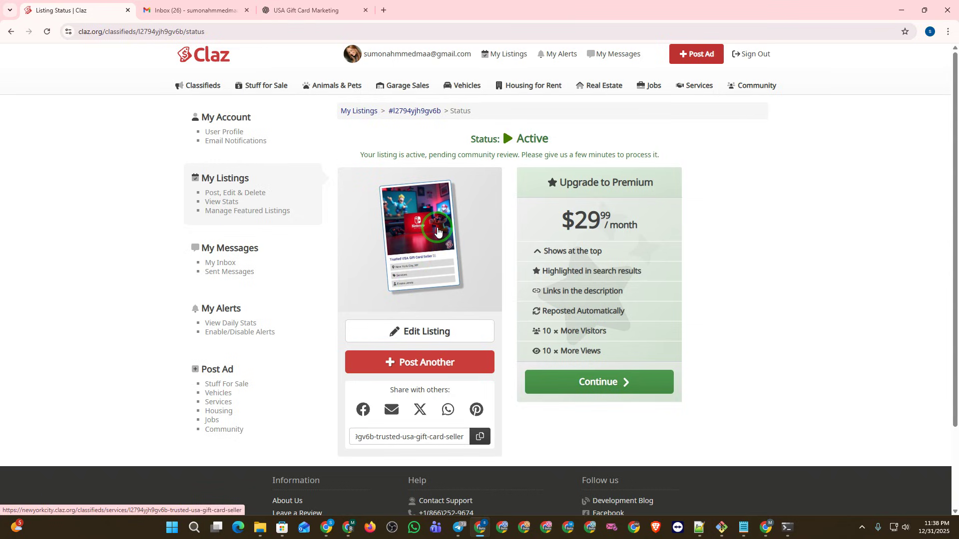
pyautogui.moveTo(456, 138); pyautogui.dragTo(561, 138)
pyautogui.click(582, 144)
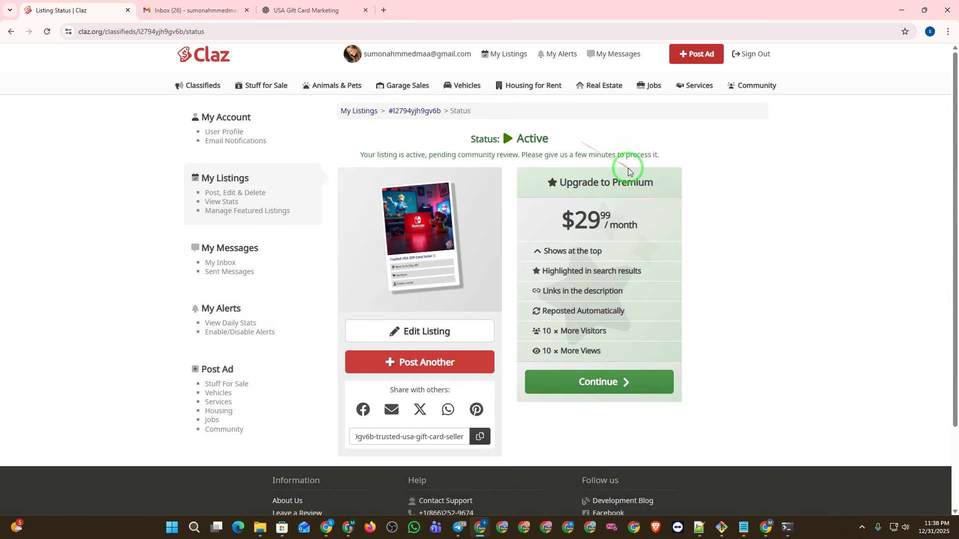
pyautogui.click(556, 340)
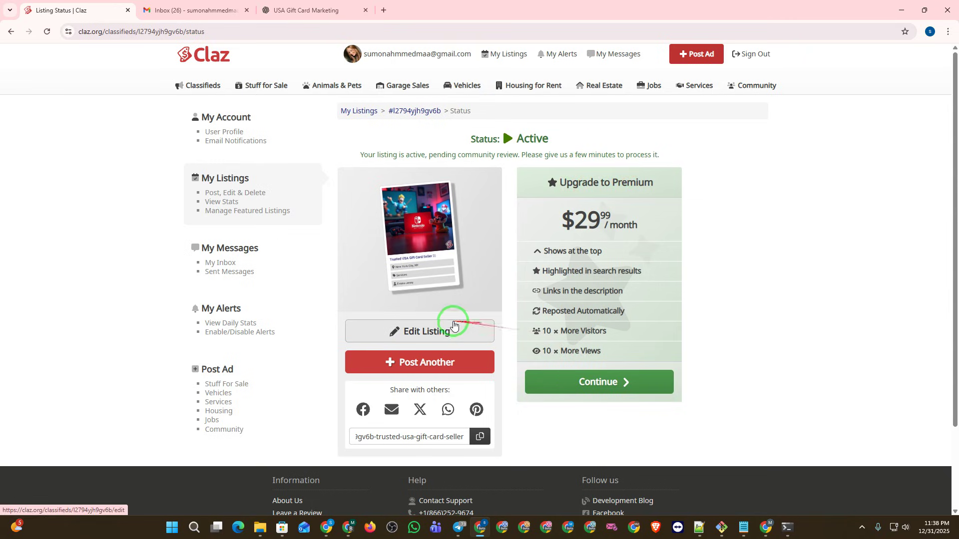
pyautogui.click(432, 334)
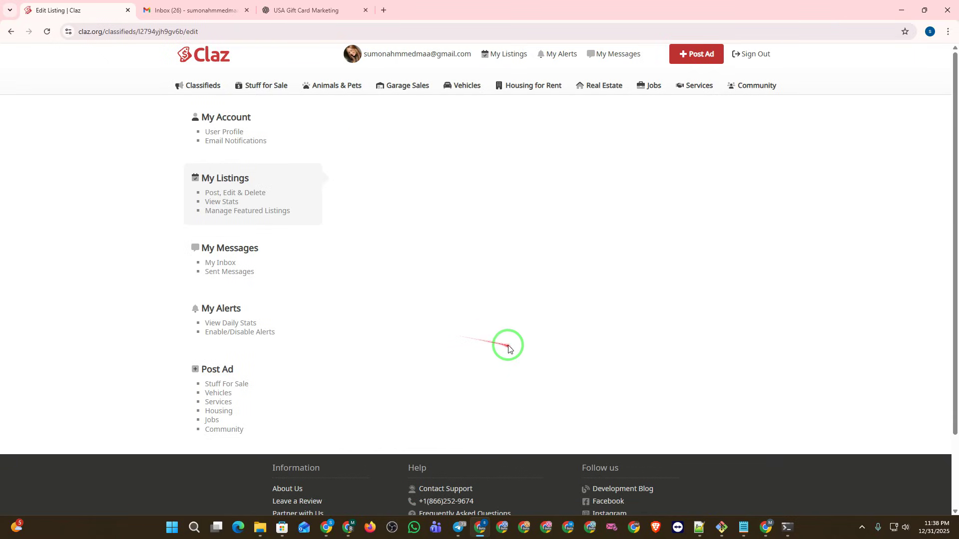
pyautogui.click(487, 189)
pyautogui.press('Return')
pyautogui.press('Return')
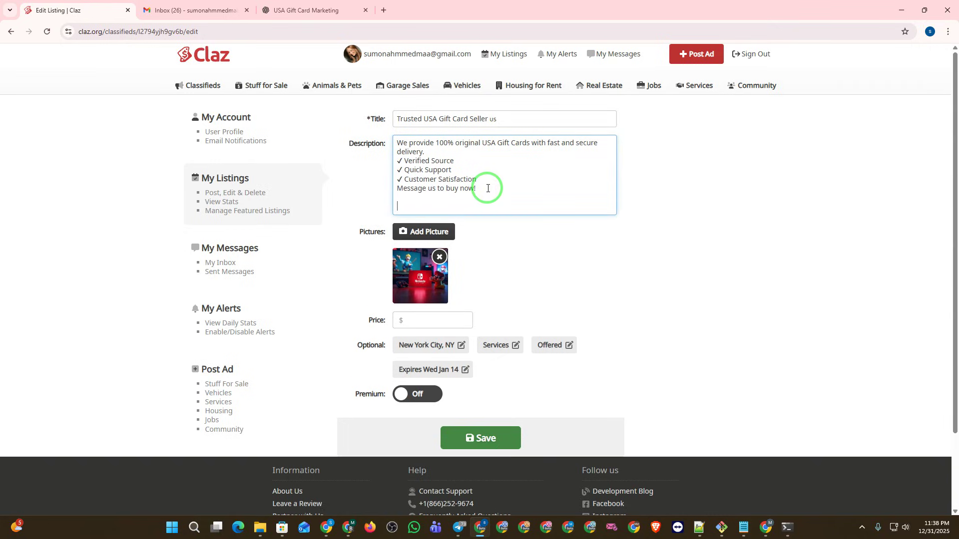
pyautogui.press('super+v')
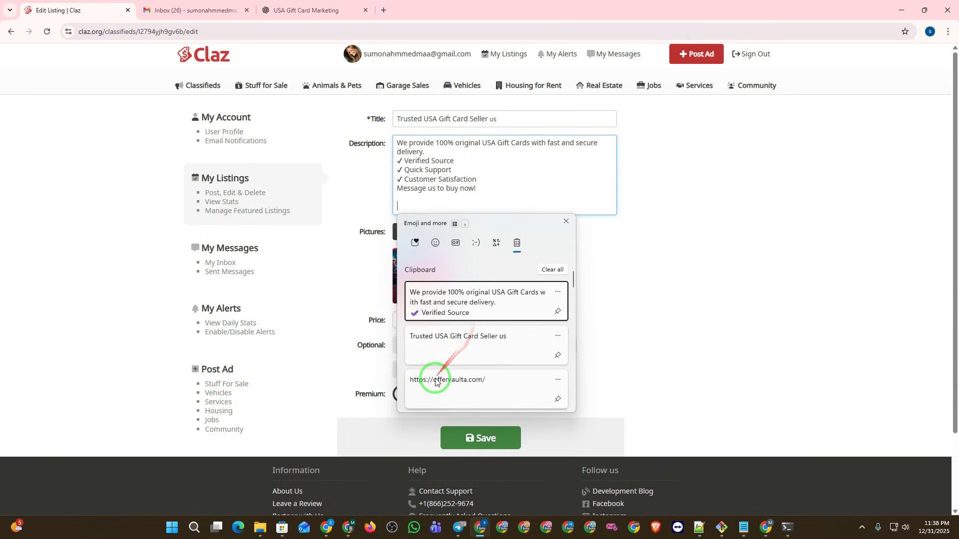
pyautogui.click(436, 382)
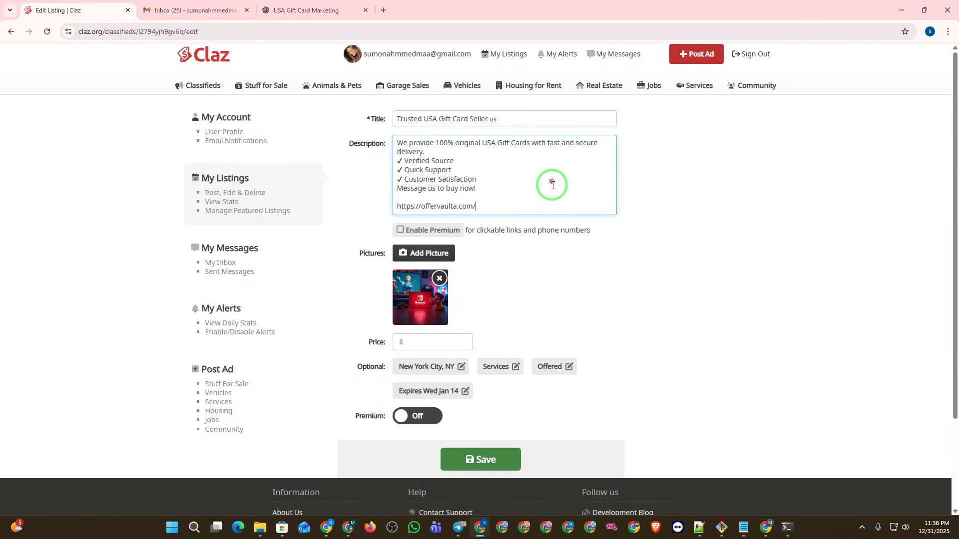
pyautogui.scroll(-1, 614, 385)
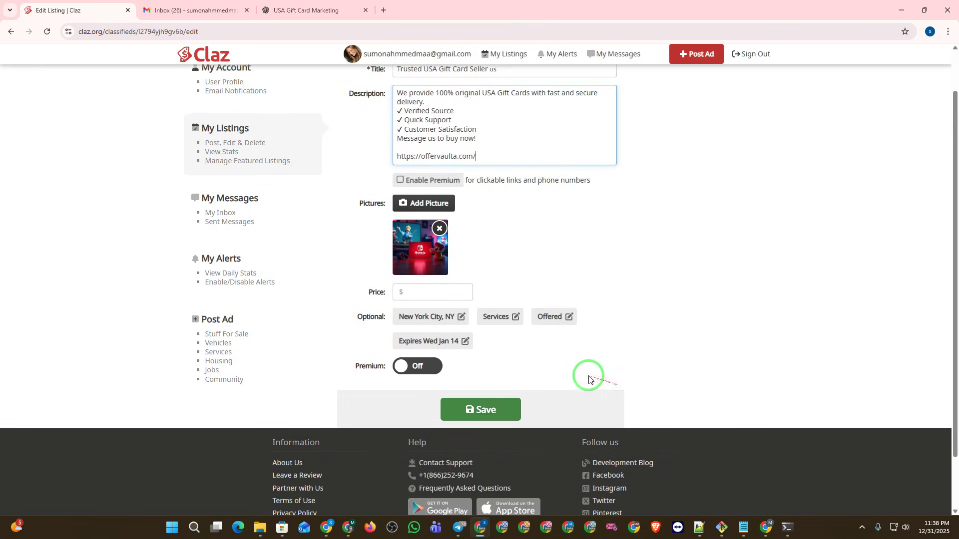
# Save the edited gift card listing and check its status.
pyautogui.click(477, 409)
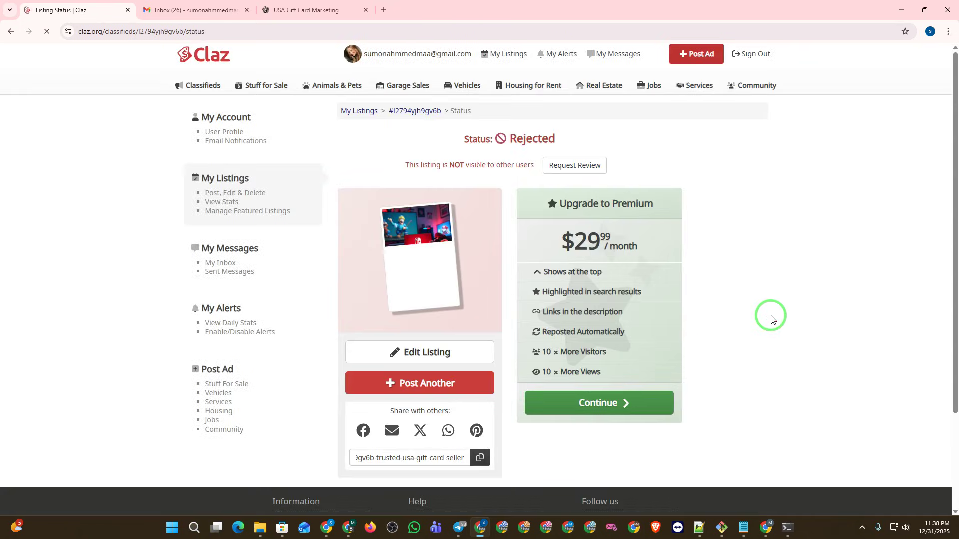
pyautogui.moveTo(502, 142); pyautogui.dragTo(567, 143)
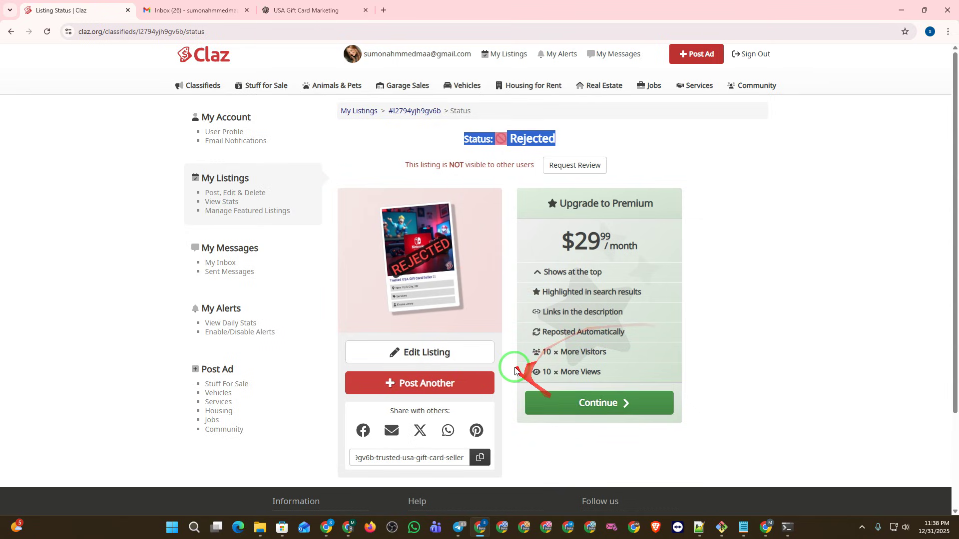
pyautogui.click(433, 145)
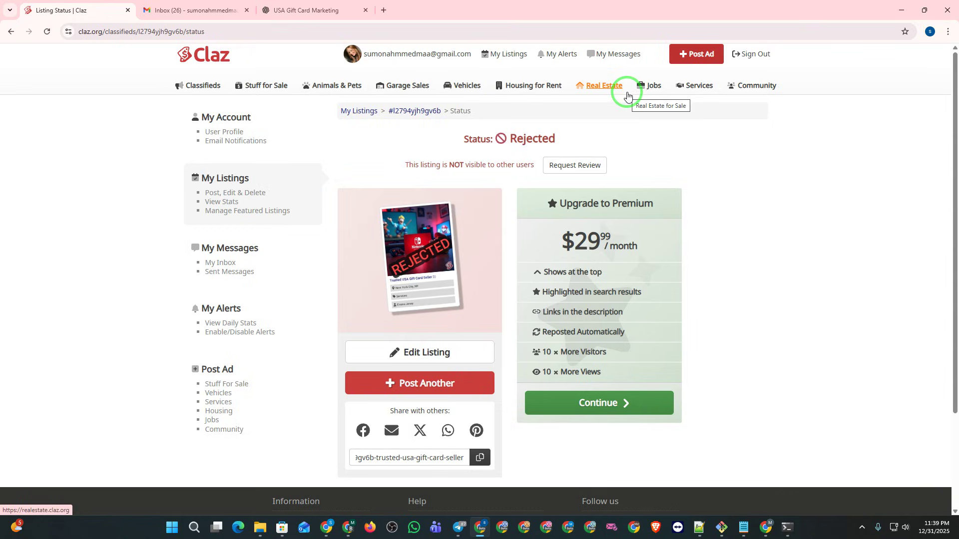
# Start a new ad and title it with ChatGPT's Option 3 title, "🎁 USA Gift Card Sale – Limited Time Offer".
pyautogui.click(691, 54)
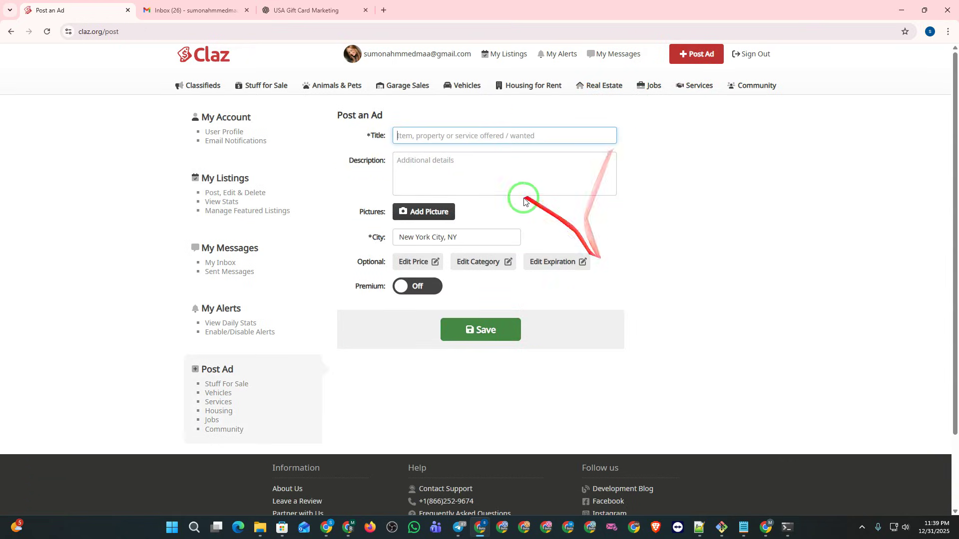
pyautogui.click(305, 10)
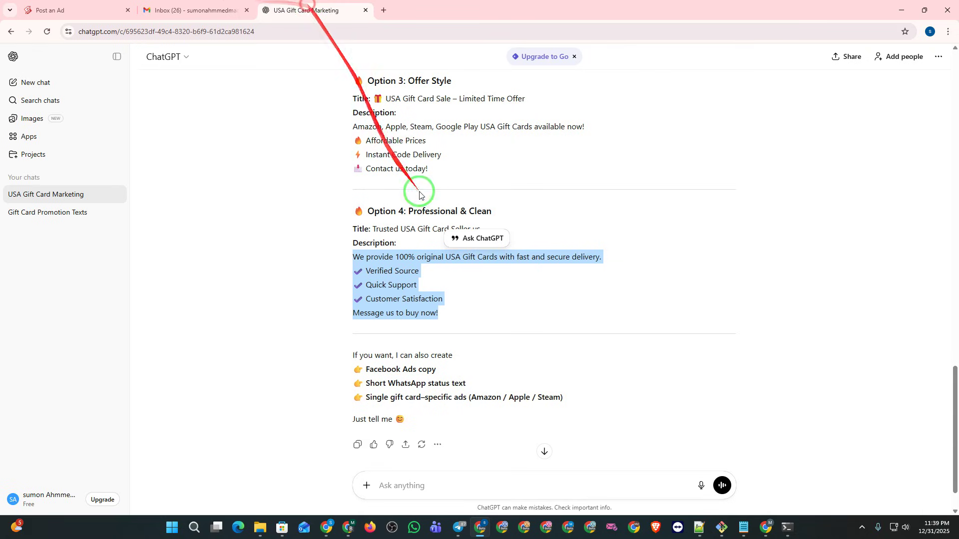
pyautogui.scroll(3, 435, 215)
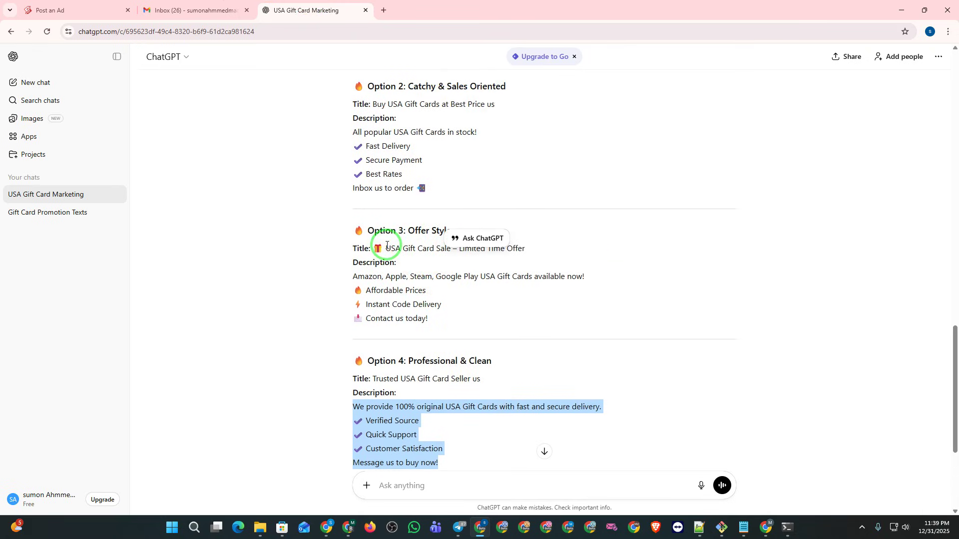
pyautogui.moveTo(377, 248); pyautogui.dragTo(515, 245)
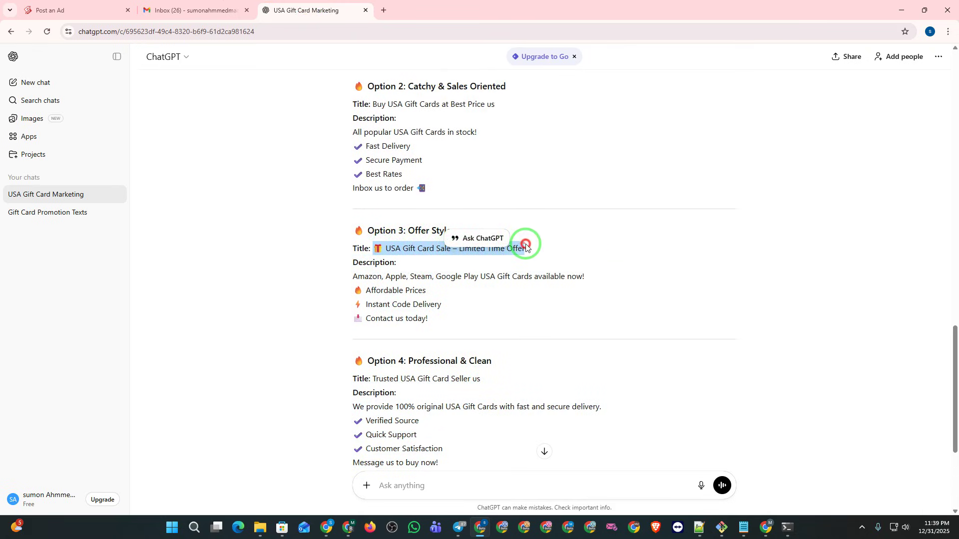
pyautogui.click(87, 8)
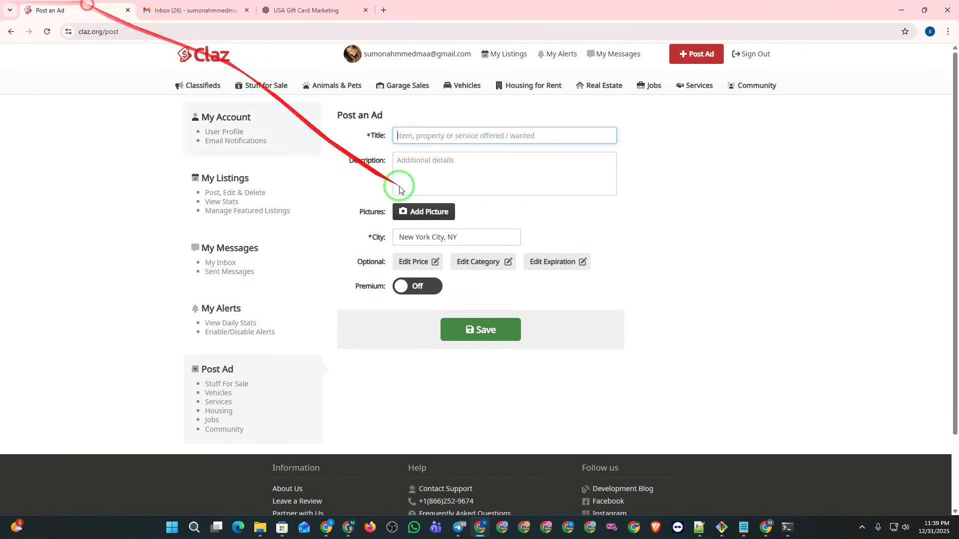
# Copy the Option 3 description from ChatGPT into the new ad's description and leave a blank line below it.
pyautogui.click(280, 9)
pyautogui.moveTo(353, 276); pyautogui.dragTo(431, 324)
pyautogui.hotkey('ctrl', 'c')
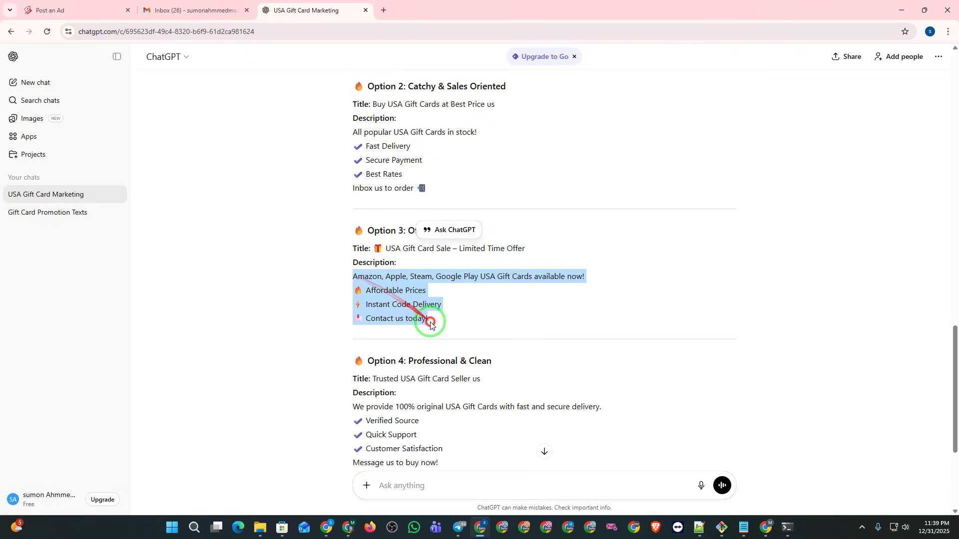
pyautogui.click(60, 10)
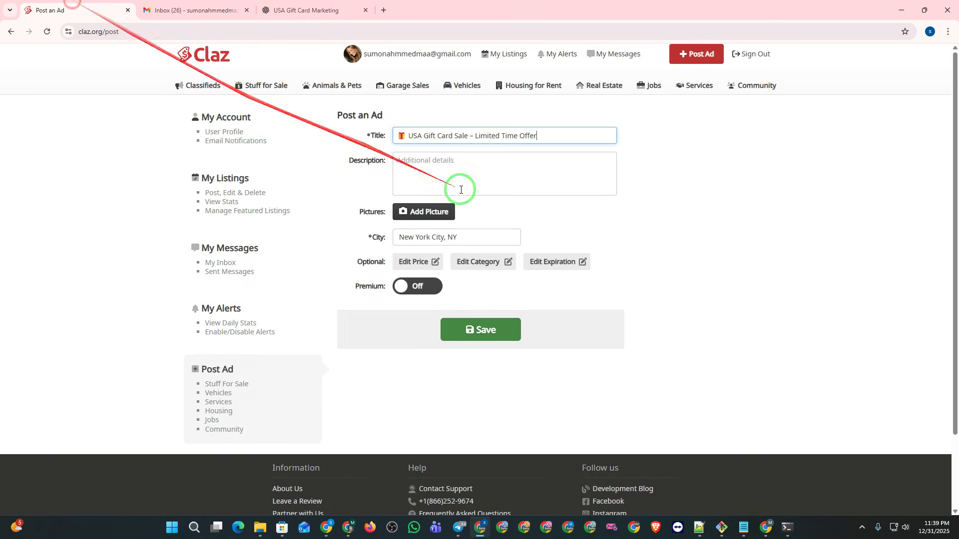
pyautogui.click(427, 165)
pyautogui.hotkey('ctrl', 'v')
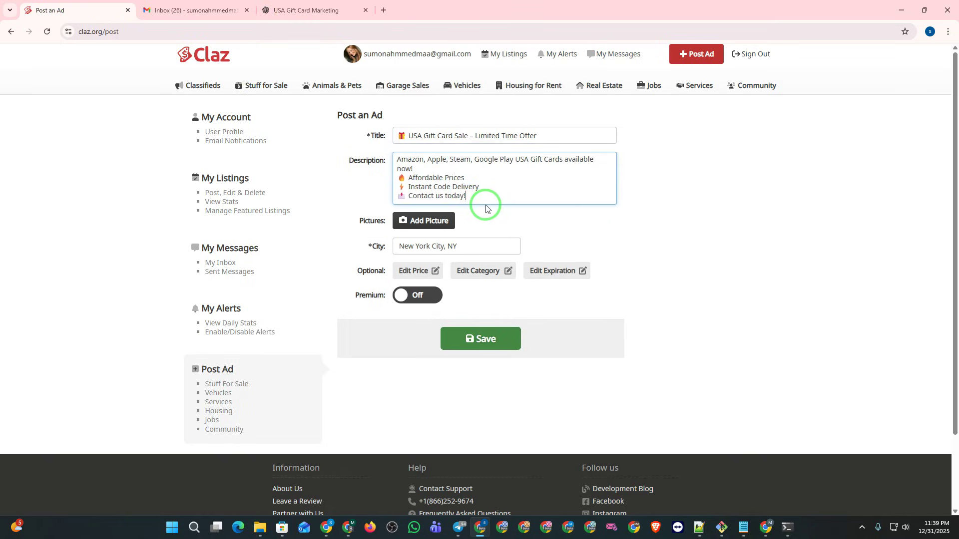
pyautogui.press('Return')
pyautogui.press('Return')
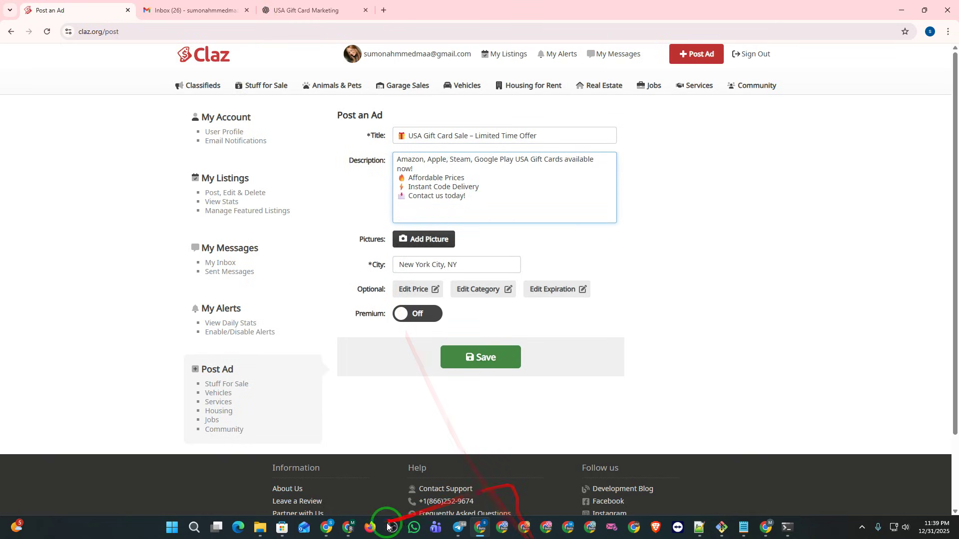
# Switch to Firefox and decline making it the default browser.
pyautogui.click(370, 530)
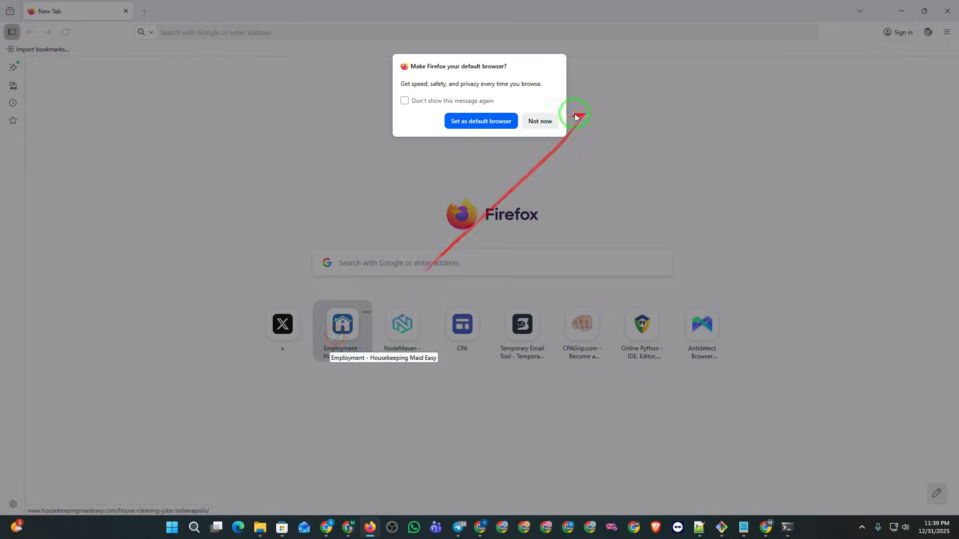
pyautogui.click(540, 120)
pyautogui.click(347, 337)
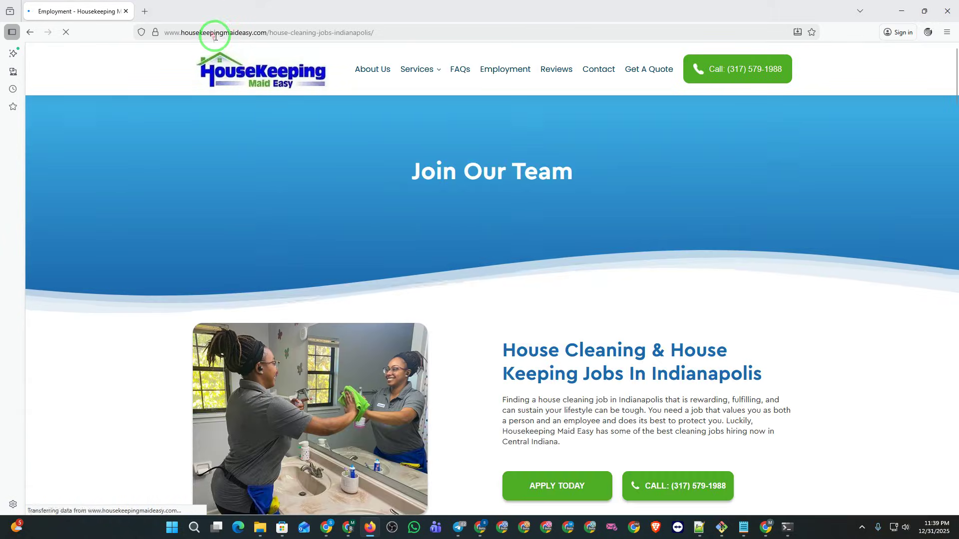
pyautogui.click(215, 34)
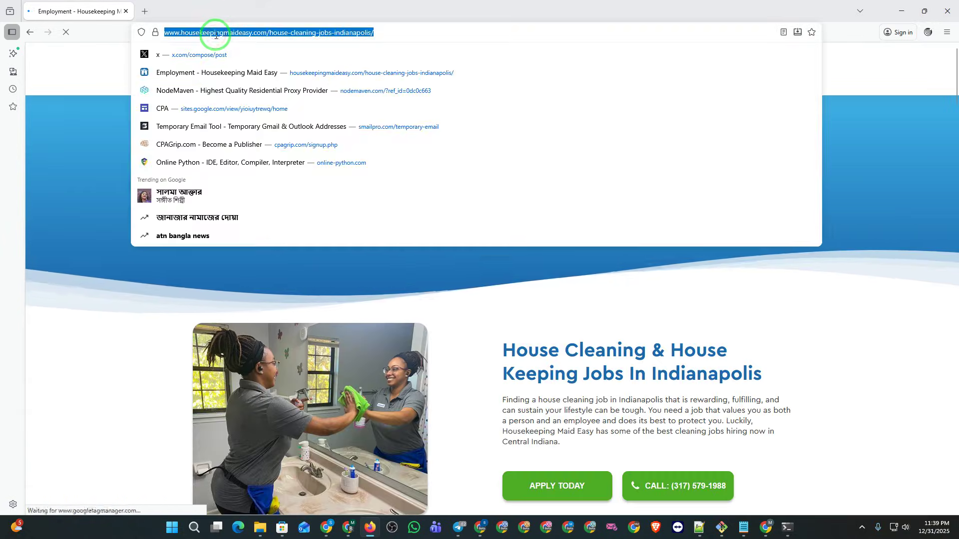
pyautogui.hotkey('ctrl', 'v')
pyautogui.click(30, 31)
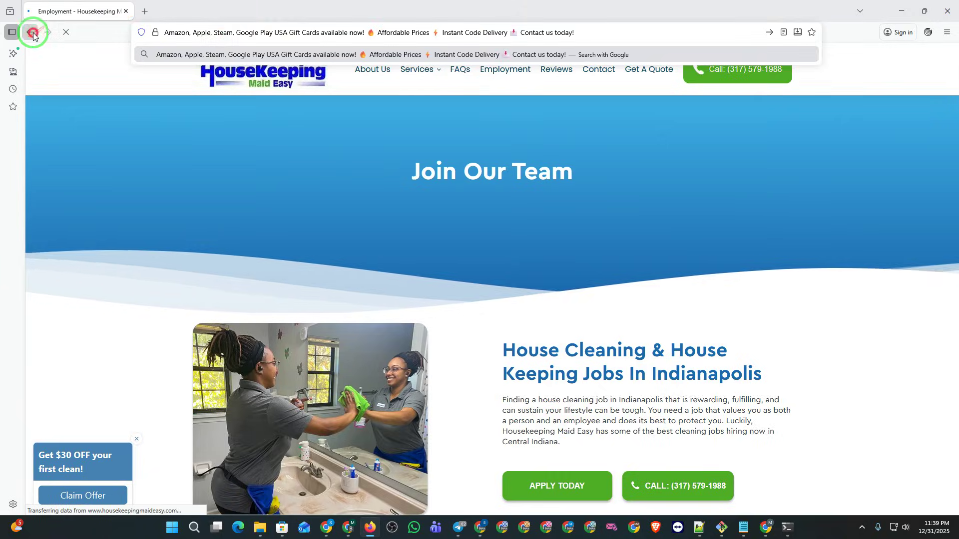
# Open the Employment - Housekeeping Maid Easy shortcut and copy the page's address.
pyautogui.click(334, 338)
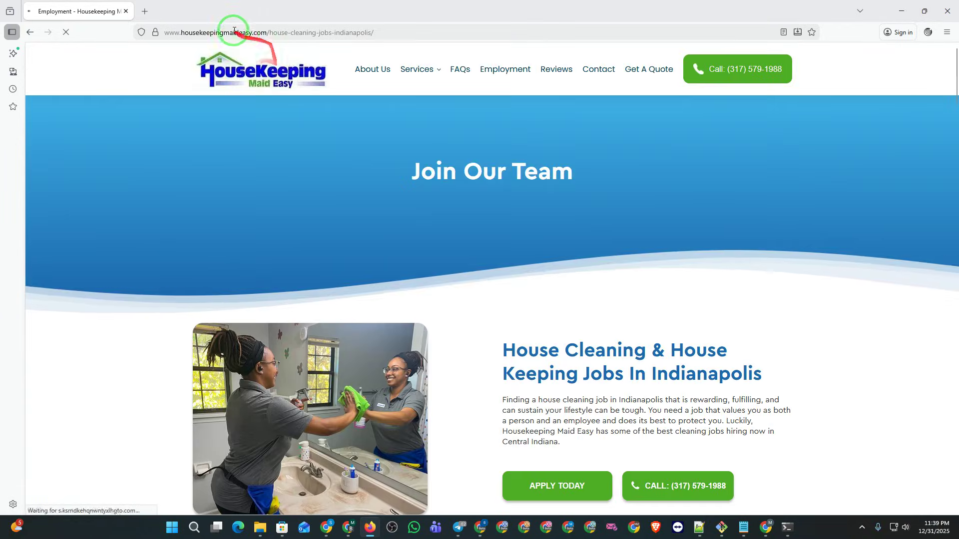
pyautogui.click(230, 31)
pyautogui.hotkey('ctrl', 'c')
# Search for "url shortener" in a new tab and open the TinyURL site.
pyautogui.click(145, 10)
pyautogui.click(172, 33)
pyautogui.write('url')
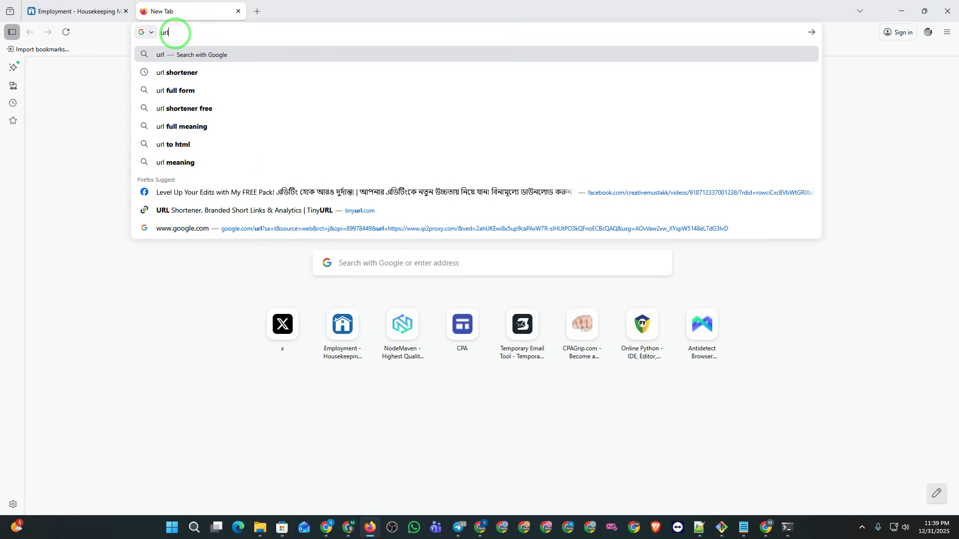
pyautogui.click(191, 74)
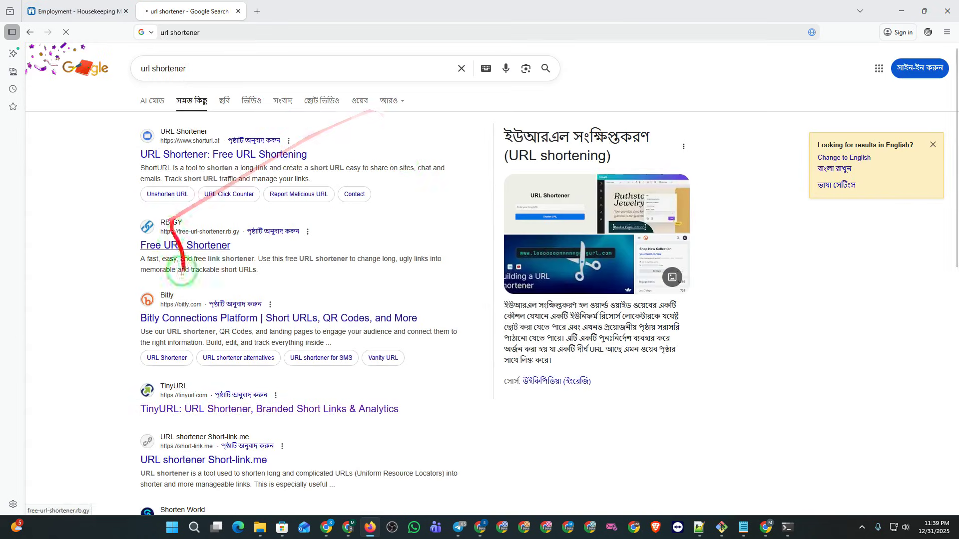
pyautogui.click(184, 409)
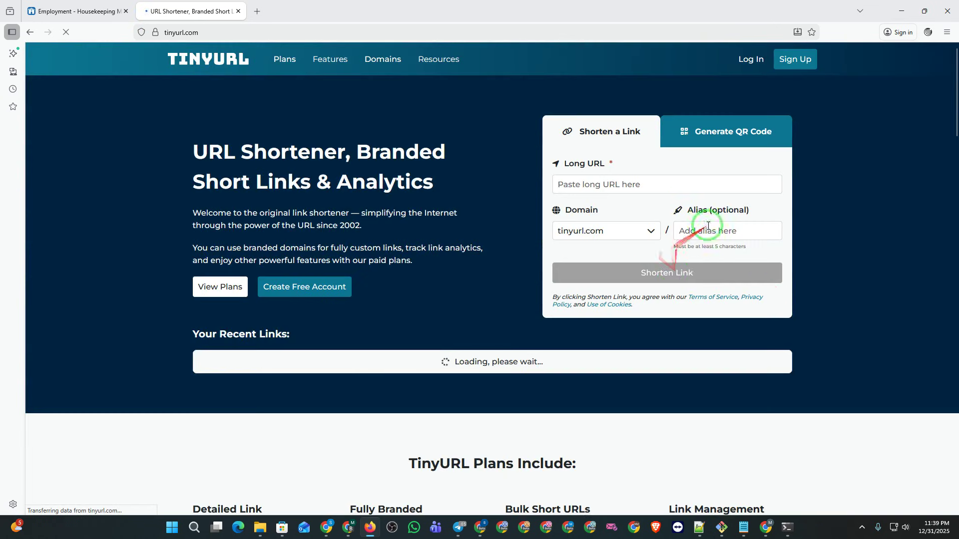
# Shorten the copied house cleaning jobs address on the tinyurl.com domain and copy the short link.
pyautogui.click(617, 183)
pyautogui.hotkey('ctrl', 'v')
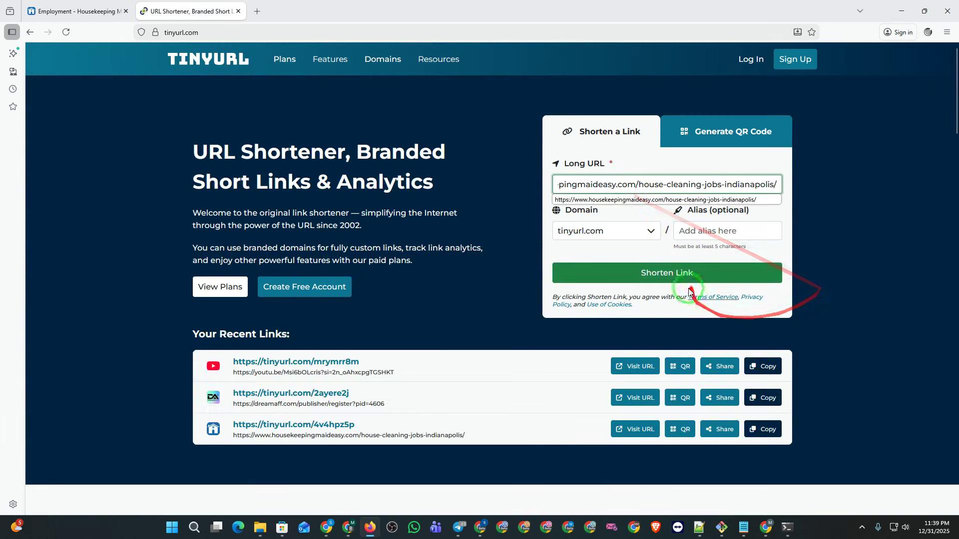
pyautogui.click(657, 274)
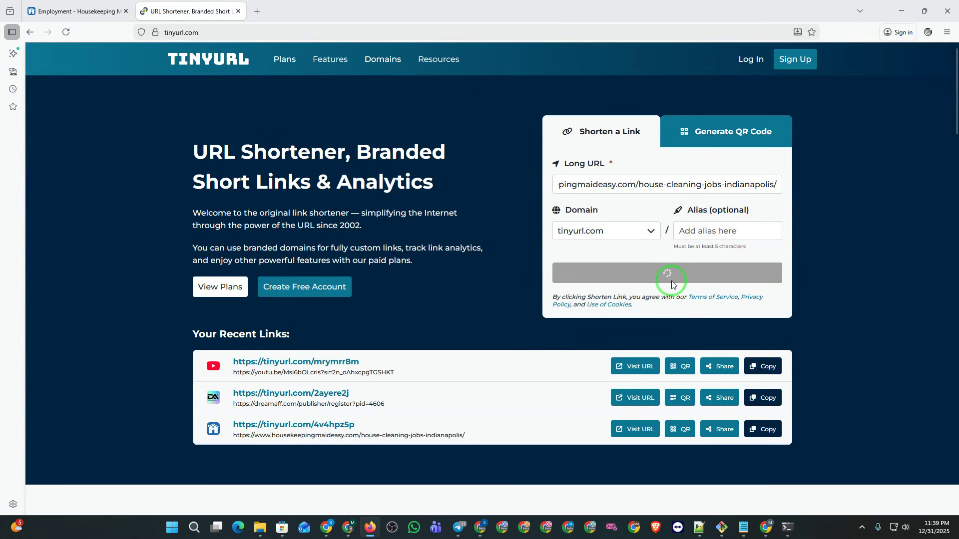
pyautogui.click(772, 230)
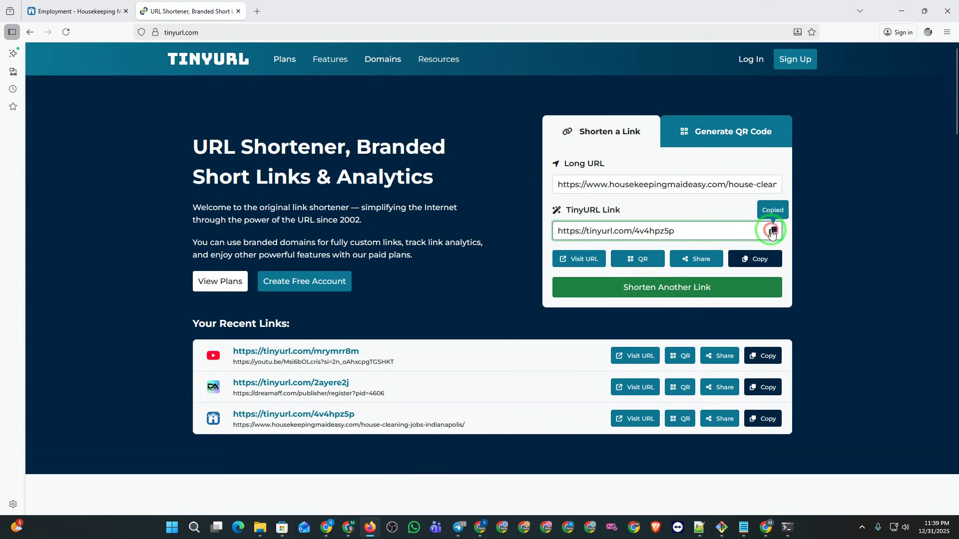
pyautogui.click(901, 11)
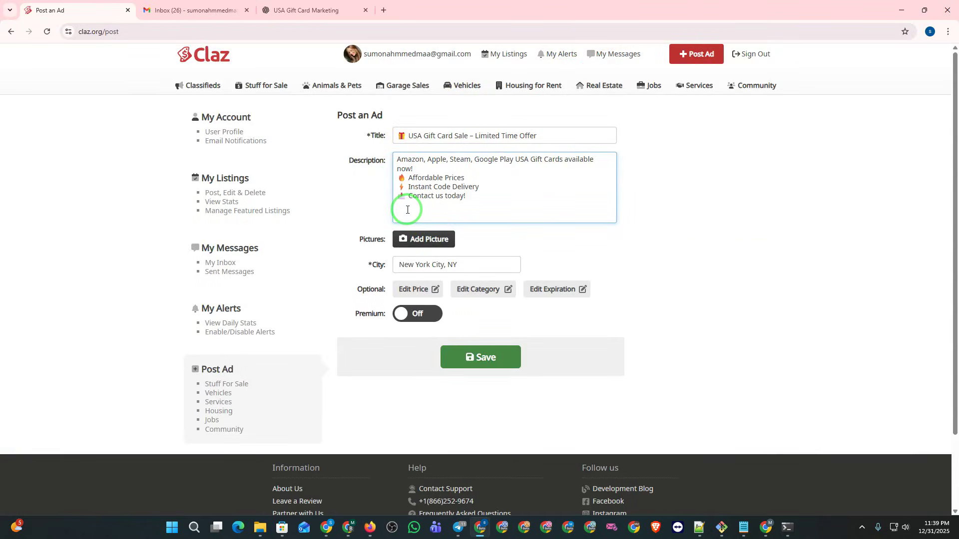
pyautogui.click(422, 239)
pyautogui.moveTo(343, 18); pyautogui.dragTo(525, 289)
pyautogui.click(410, 246)
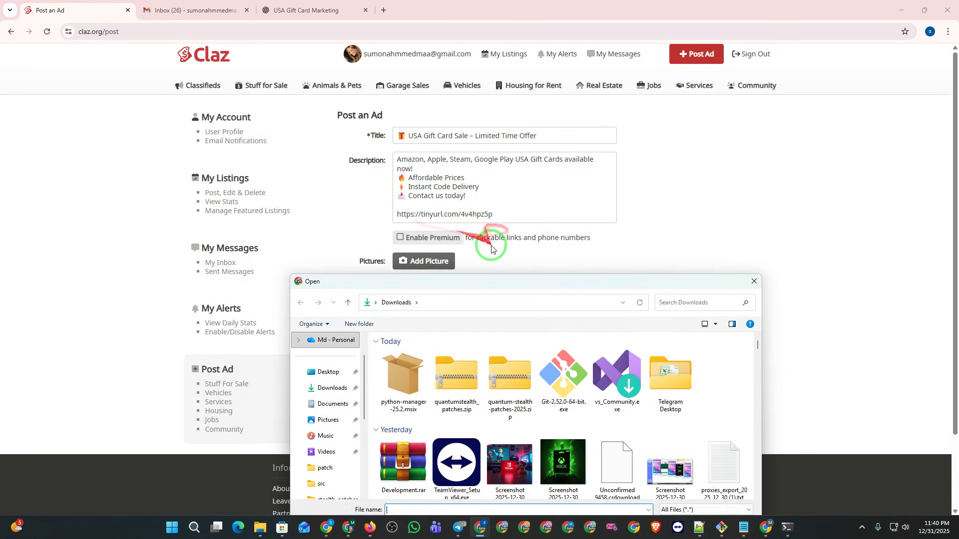
pyautogui.moveTo(560, 287); pyautogui.dragTo(384, 62)
pyautogui.click(396, 254)
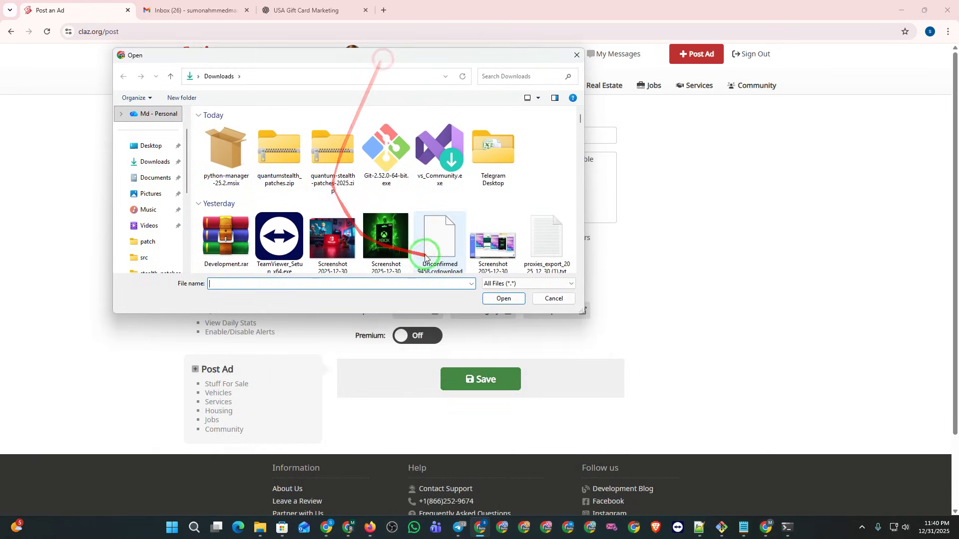
pyautogui.click(501, 298)
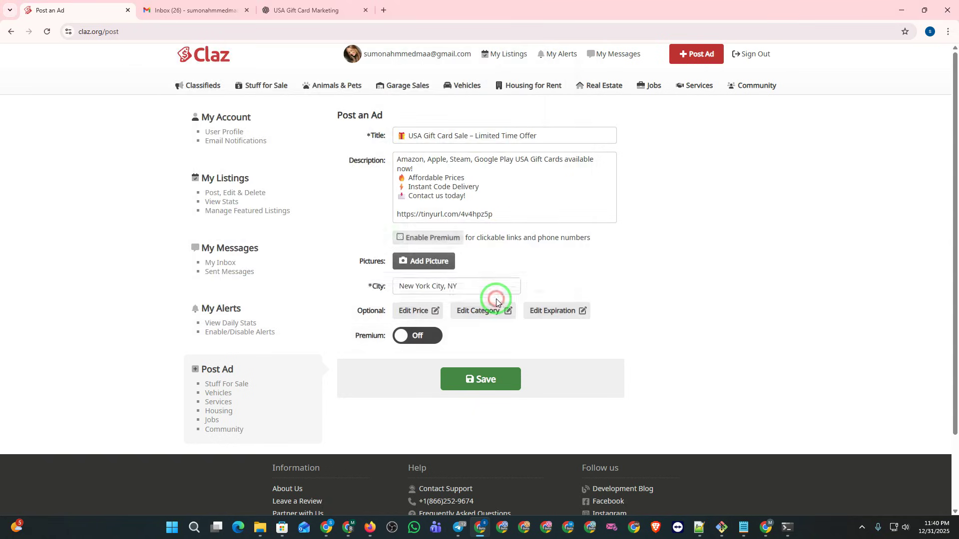
# Change the new ad's category from automatic detection to Jobs.
pyautogui.scroll(-2, 579, 317)
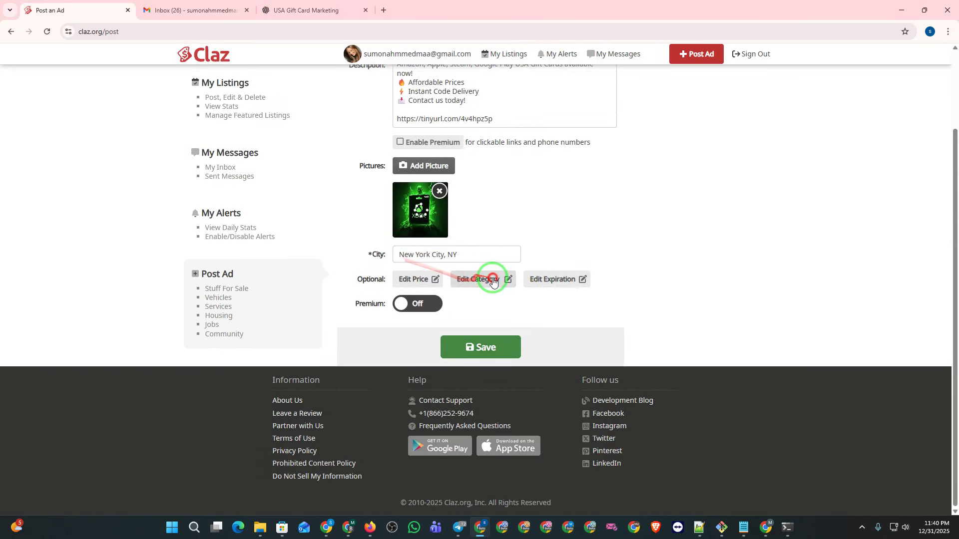
pyautogui.click(484, 279)
pyautogui.click(448, 279)
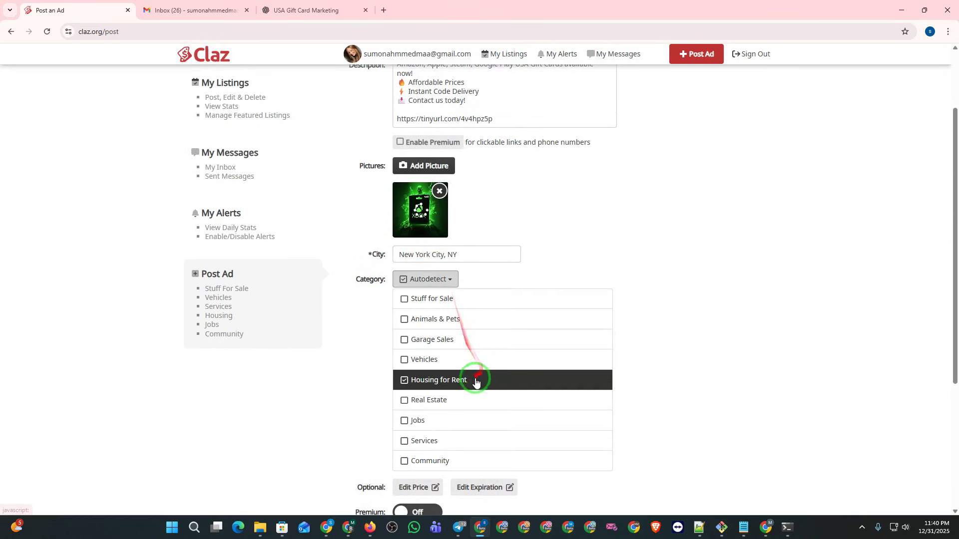
pyautogui.click(443, 422)
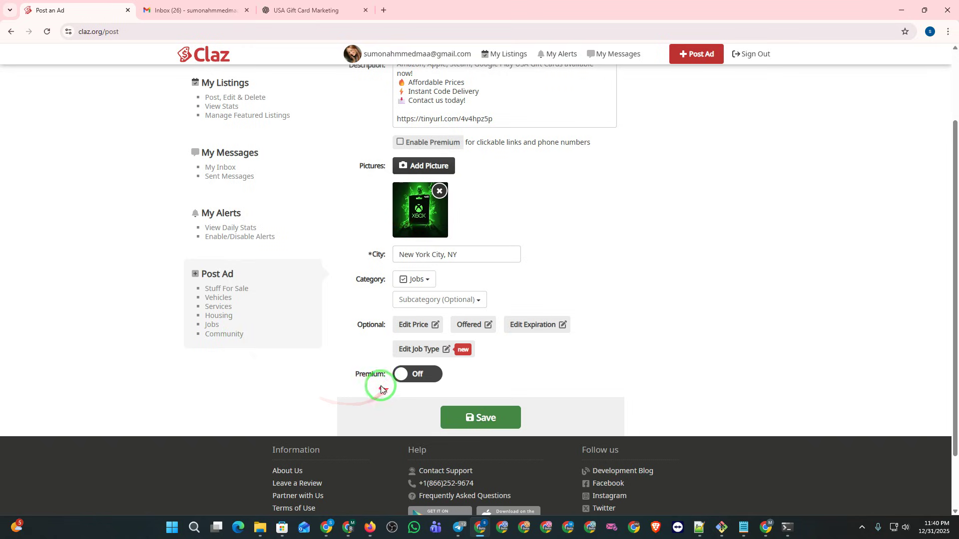
# Review the completed ad, save it without the Premium option, and check the new listing's status.
pyautogui.scroll(2, 467, 300)
pyautogui.scroll(-2, 500, 375)
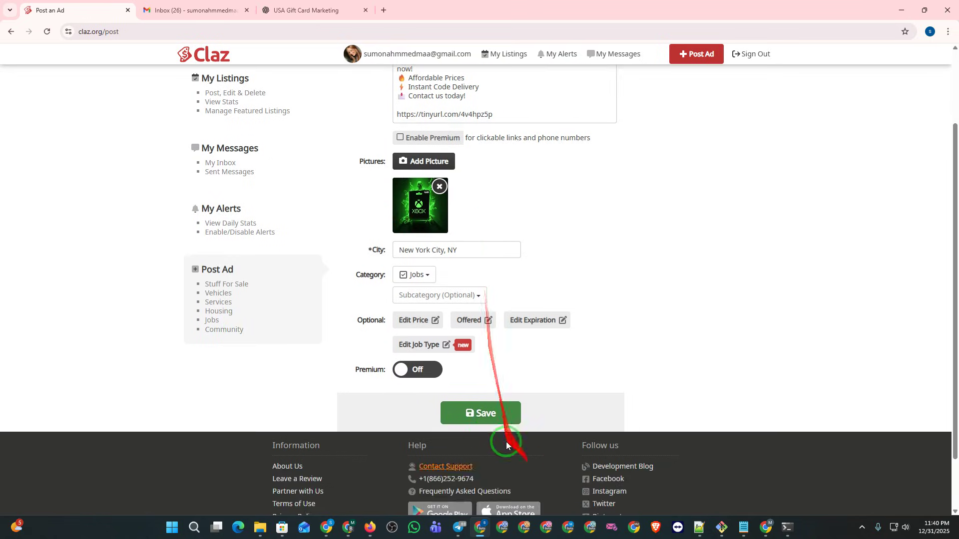
pyautogui.click(491, 414)
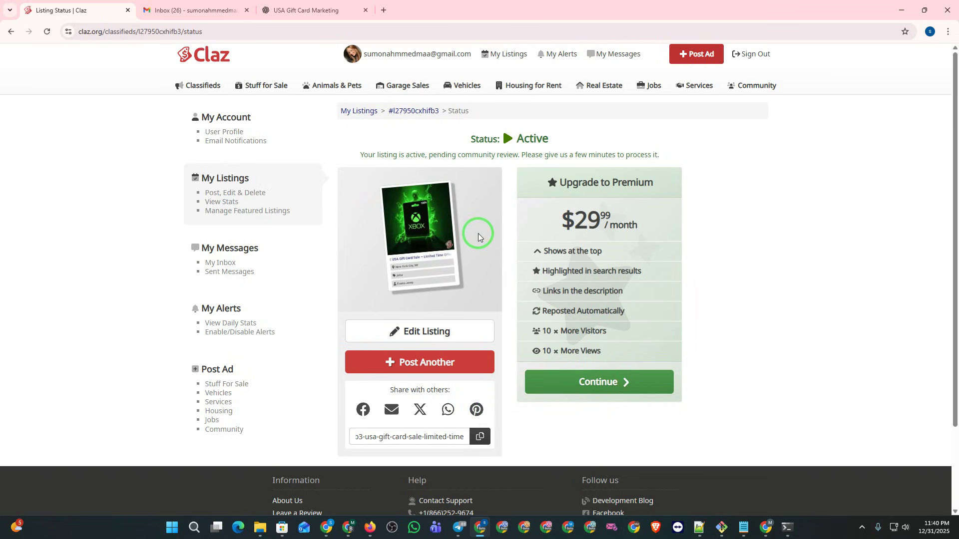
pyautogui.moveTo(454, 120); pyautogui.dragTo(594, 145)
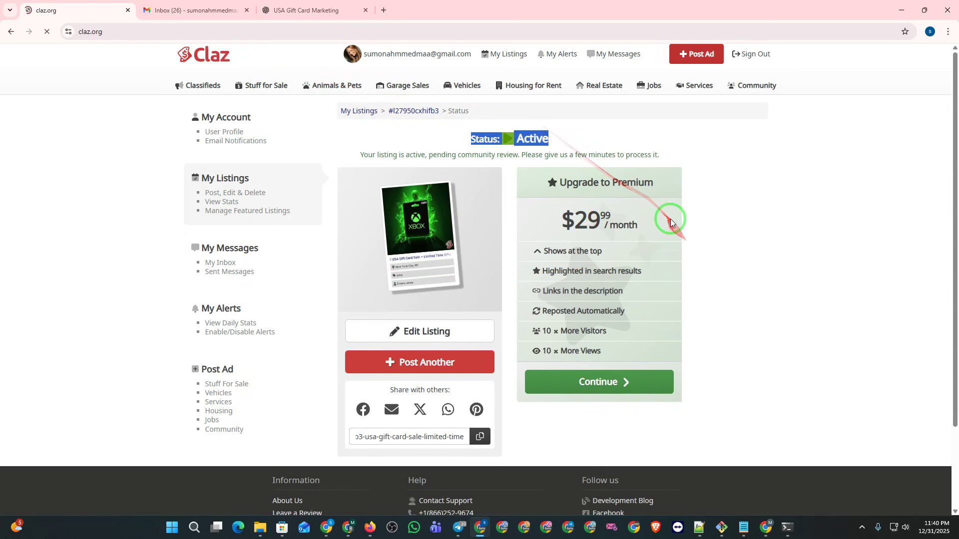
# Open the Claz home page and look through the featured and categorised listings.
pyautogui.scroll(-10, 729, 265)
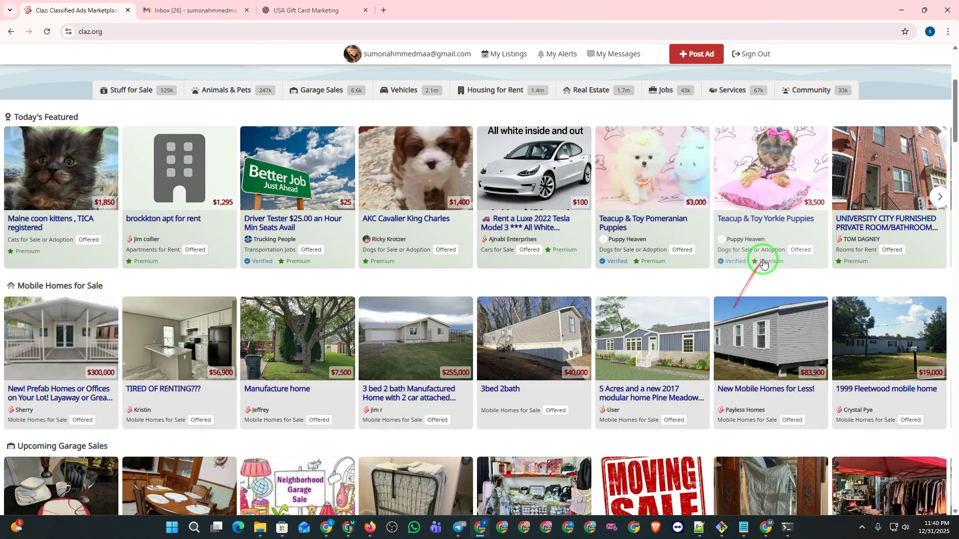
pyautogui.scroll(-12, 730, 264)
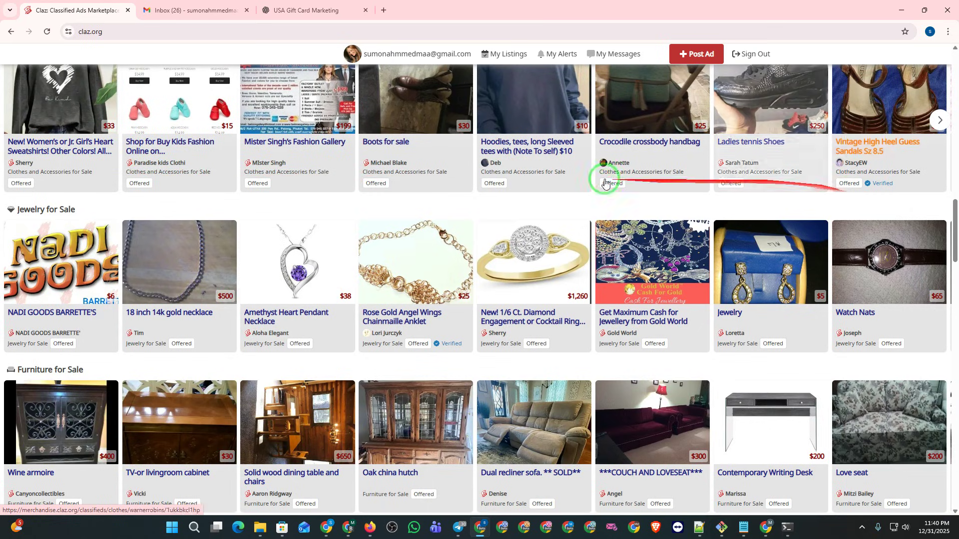
pyautogui.scroll(16, 611, 254)
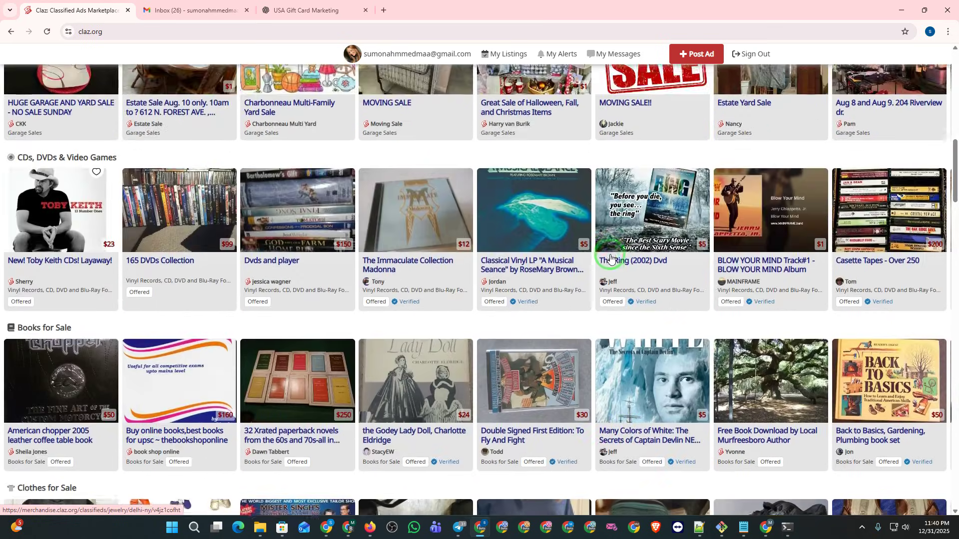
pyautogui.scroll(5, 610, 257)
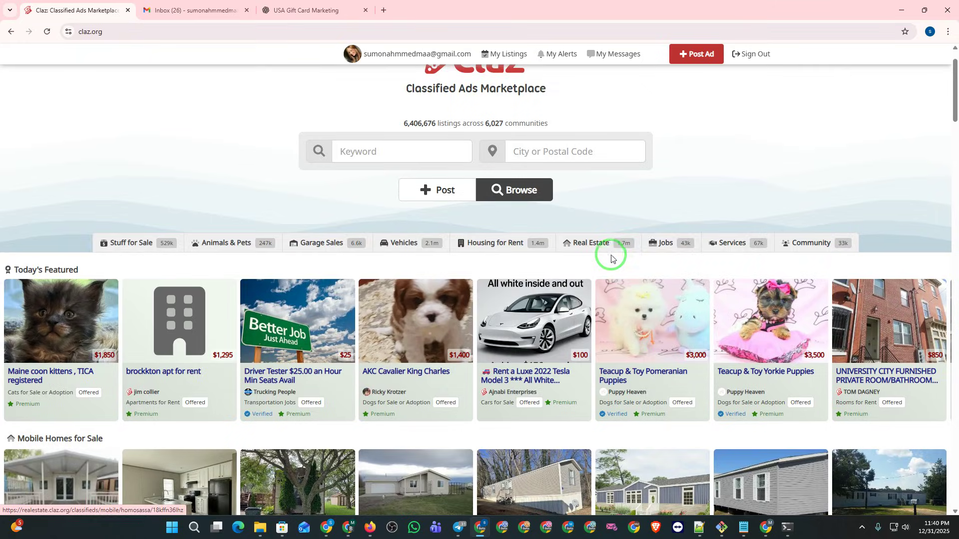